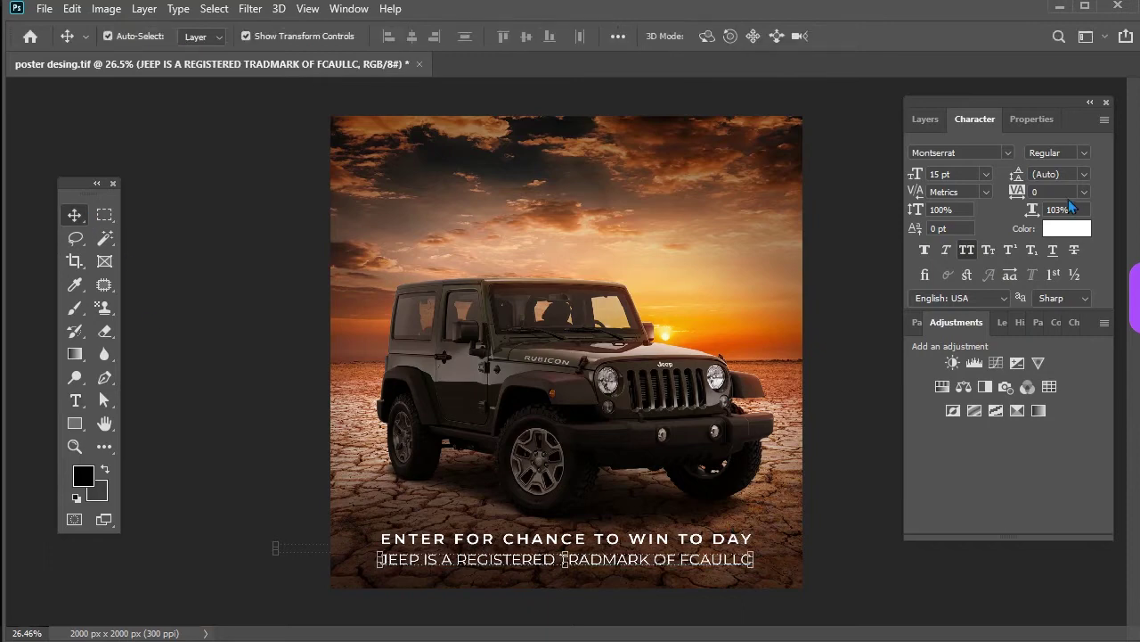
Set the trademark line's size to 10 pt and add an exclamation mark to the end of the ENTER FOR CHANCE line
{"action": "scroll", "coordinate": [968, 175], "scroll_direction": "down", "scroll_amount": 3}
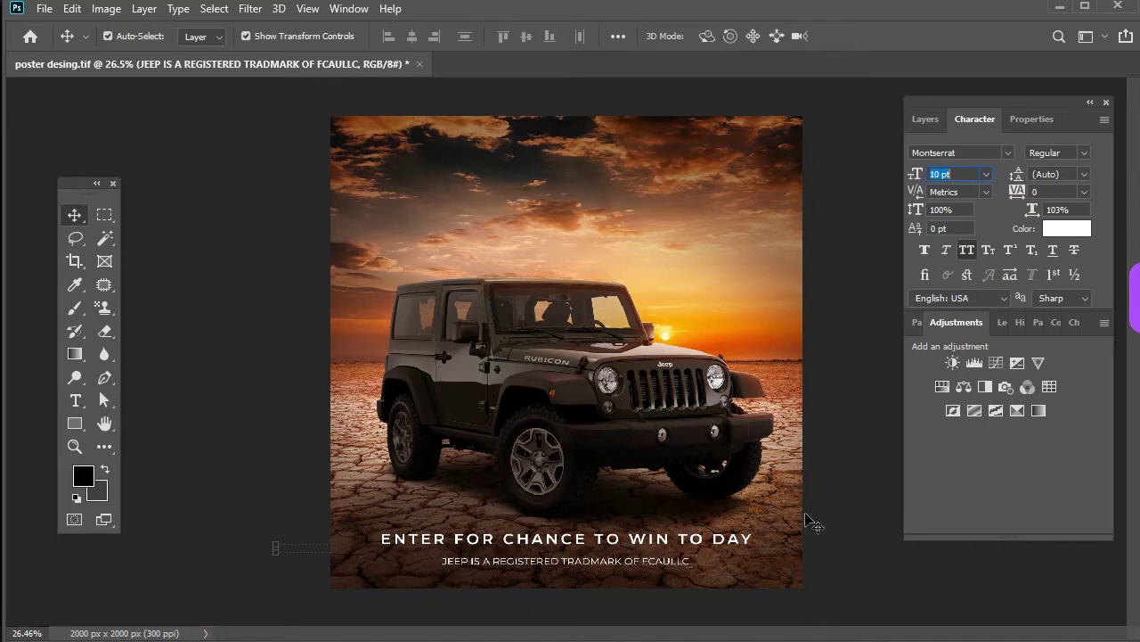
{"action": "left_click", "coordinate": [748, 539]}
{"action": "double_click", "coordinate": [749, 539]}
{"action": "type", "text": "!"}
{"action": "key", "text": "ctrl+Return"}
Centre the two text lines near the poster's lower edge horizontally on the canvas
{"action": "left_click", "coordinate": [925, 118]}
{"action": "key", "text": "ctrl+a"}
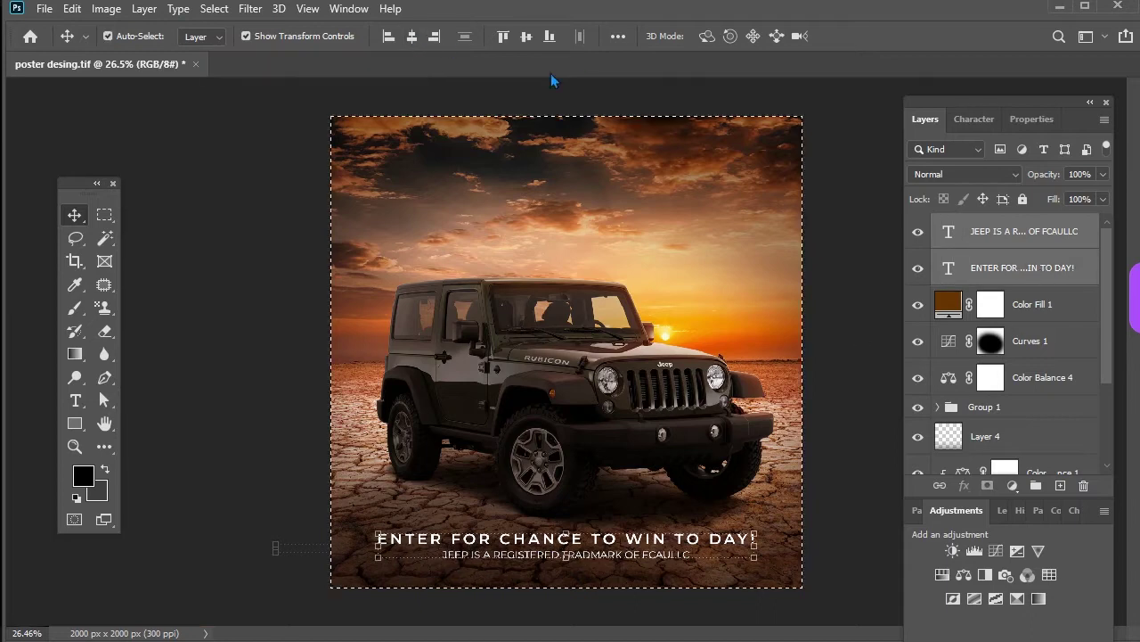
{"action": "left_click", "coordinate": [411, 36]}
{"action": "left_click", "coordinate": [855, 501]}
Add a reversed radial Gradient Fill layer at 308% scale and place it directly below the two text layers
{"action": "left_click", "coordinate": [1012, 485]}
{"action": "left_click", "coordinate": [1039, 189]}
{"action": "left_click", "coordinate": [894, 193]}
{"action": "left_click", "coordinate": [884, 218]}
{"action": "left_click", "coordinate": [889, 278]}
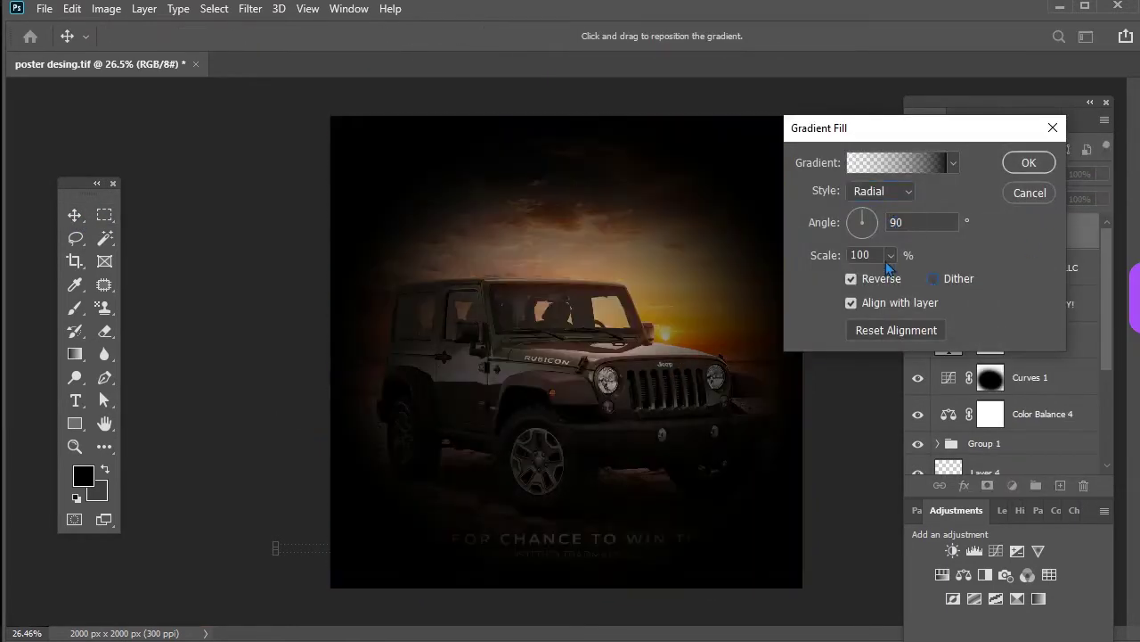
{"action": "left_click_drag", "start_coordinate": [915, 284], "coordinate": [912, 282]}
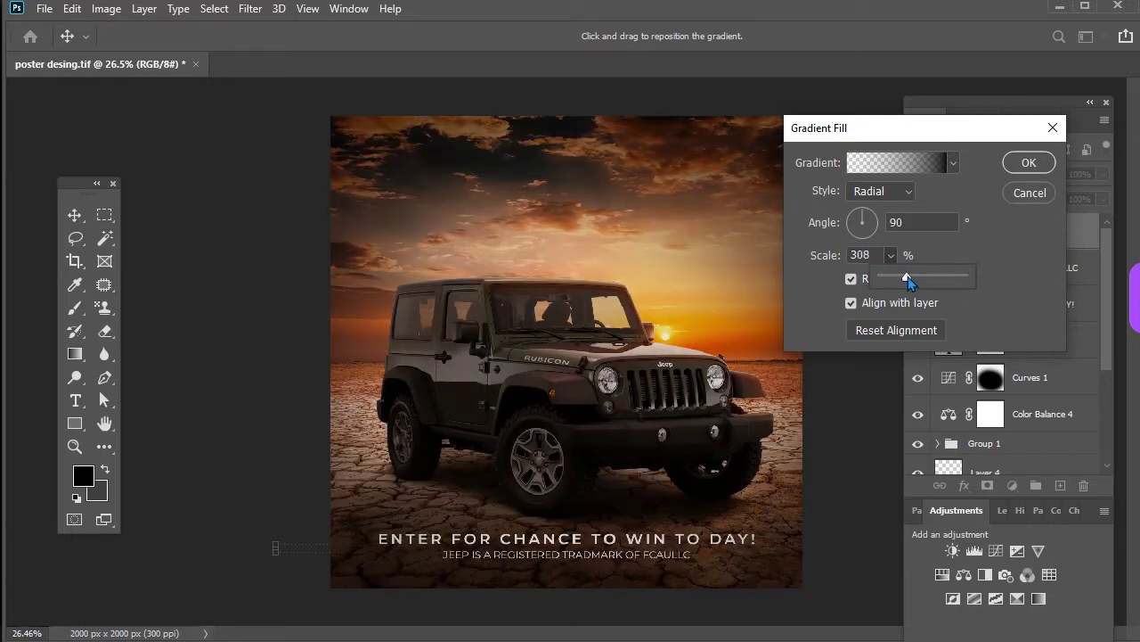
{"action": "left_click", "coordinate": [1023, 164]}
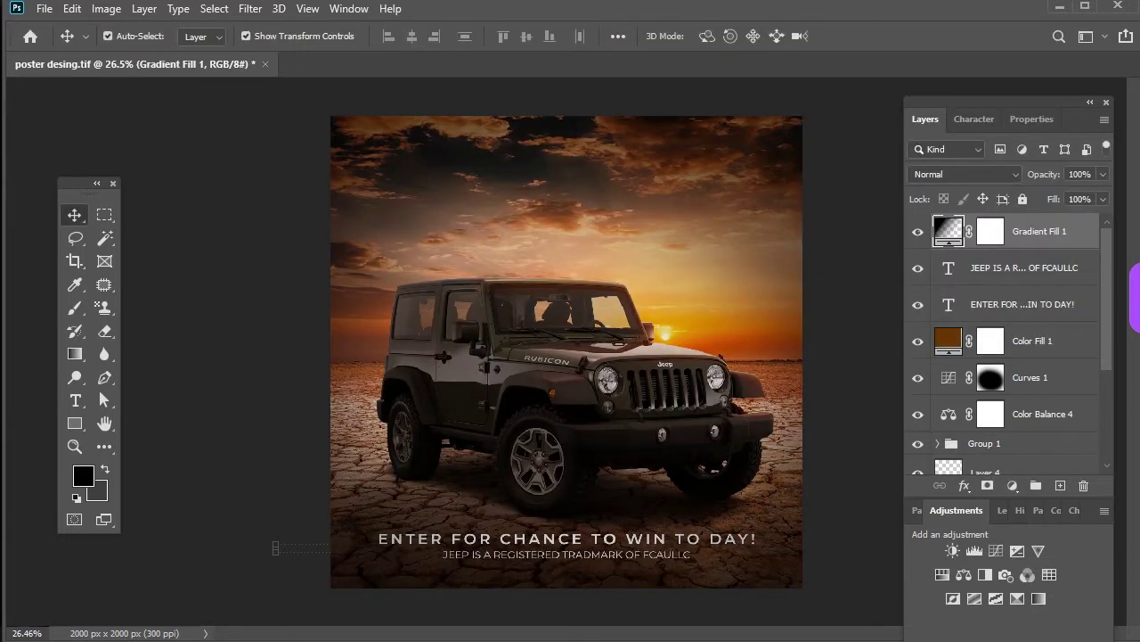
{"action": "left_click_drag", "start_coordinate": [1038, 233], "coordinate": [1025, 310]}
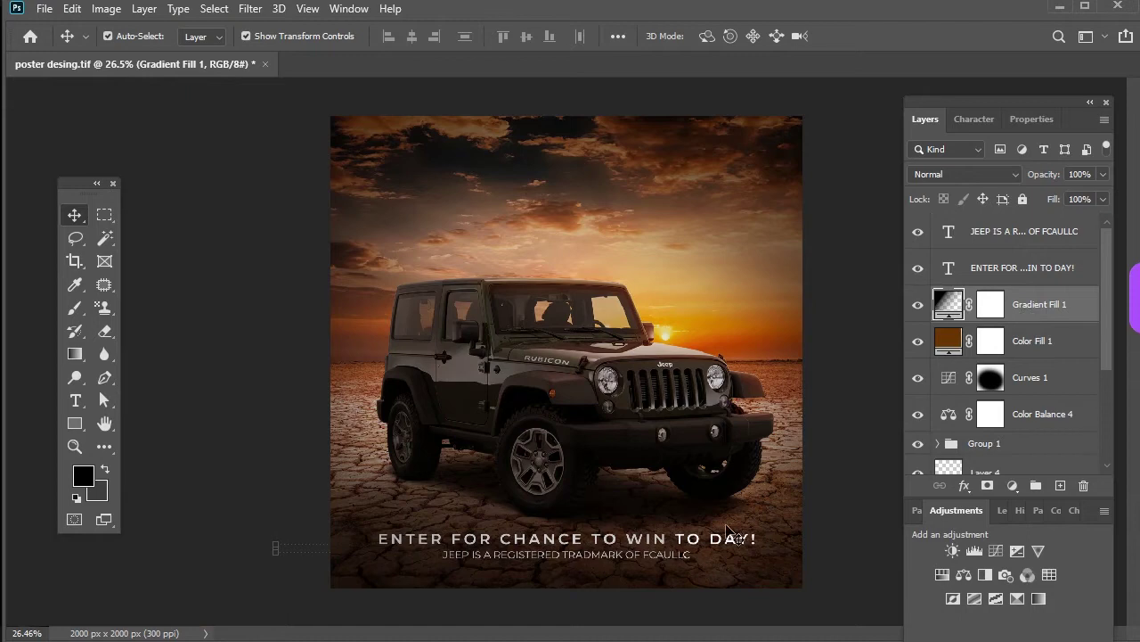
Paint the gradient layer's mask with a soft black 900 px brush at 31% opacity and 47% flow over the jeep
{"action": "scroll", "coordinate": [726, 528], "scroll_direction": "up", "scroll_amount": 1}
{"action": "left_click", "coordinate": [990, 306]}
{"action": "key", "text": "x"}
{"action": "key", "text": "b"}
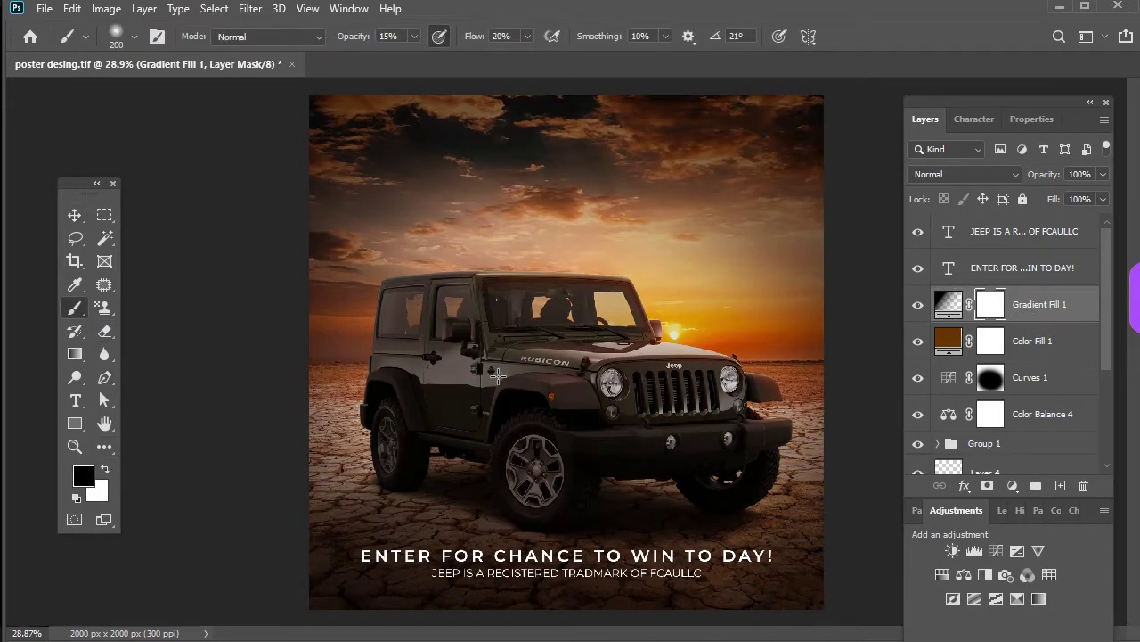
{"action": "key", "text": "bracketright"}
{"action": "key", "text": "bracketright"}
{"action": "key", "text": "bracketright"}
{"action": "key", "text": "bracketright"}
{"action": "key", "text": "bracketright"}
{"action": "key", "text": "bracketright"}
{"action": "key", "text": "bracketright"}
{"action": "key", "text": "bracketright"}
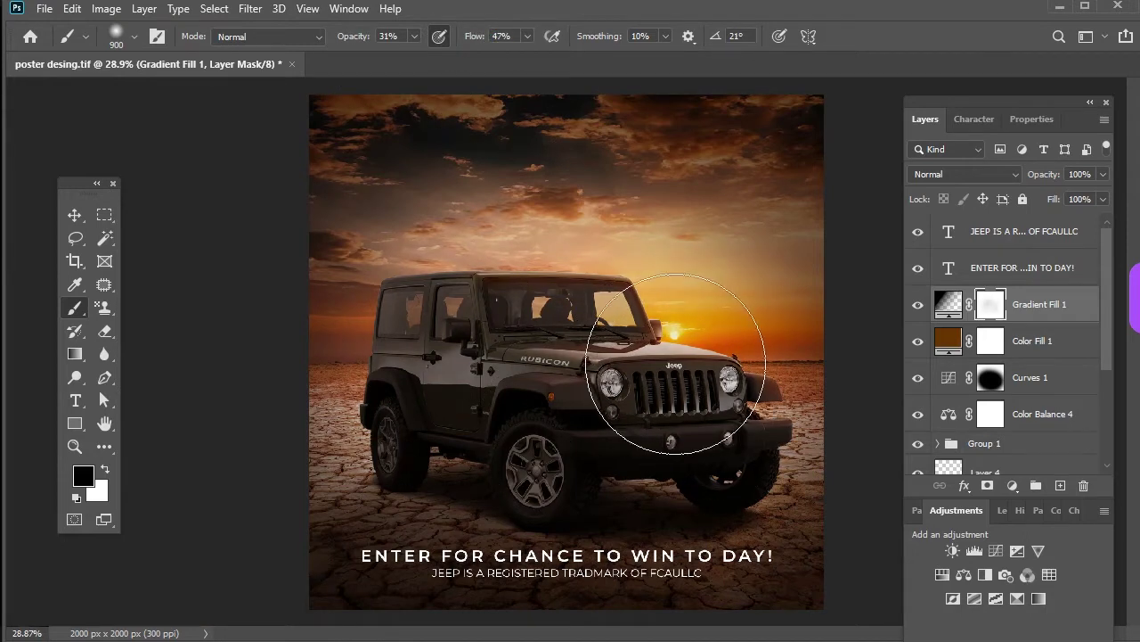
{"action": "left_click_drag", "start_coordinate": [441, 402], "coordinate": [517, 331]}
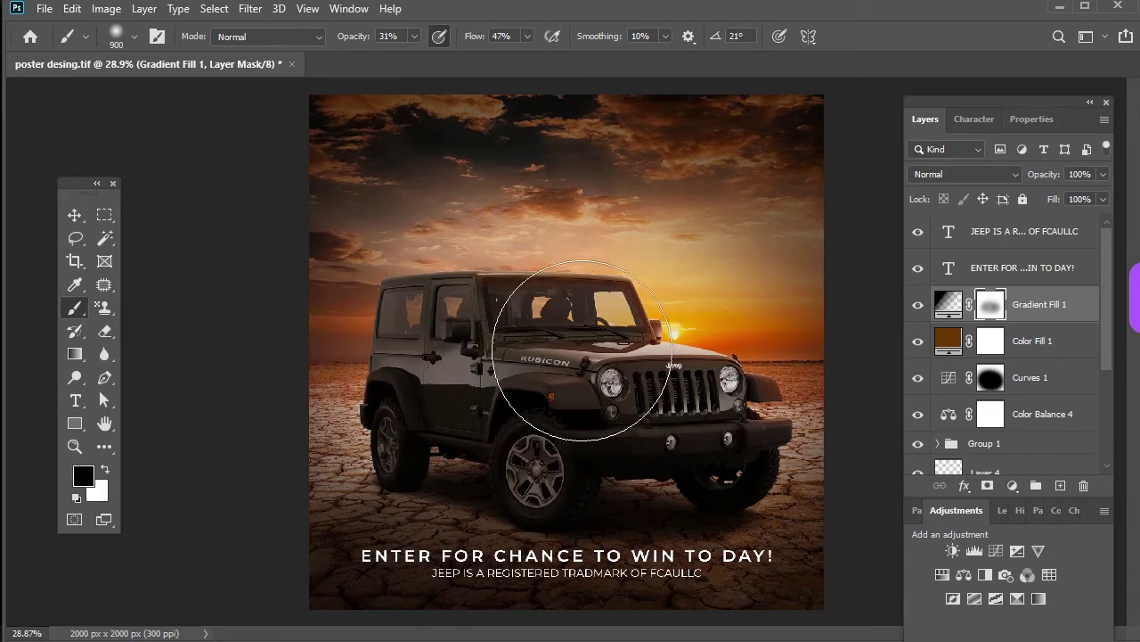
Duplicate the ENTER FOR CHANCE line into the sky and replace the copy's text with "teh"
{"action": "left_click", "coordinate": [74, 215]}
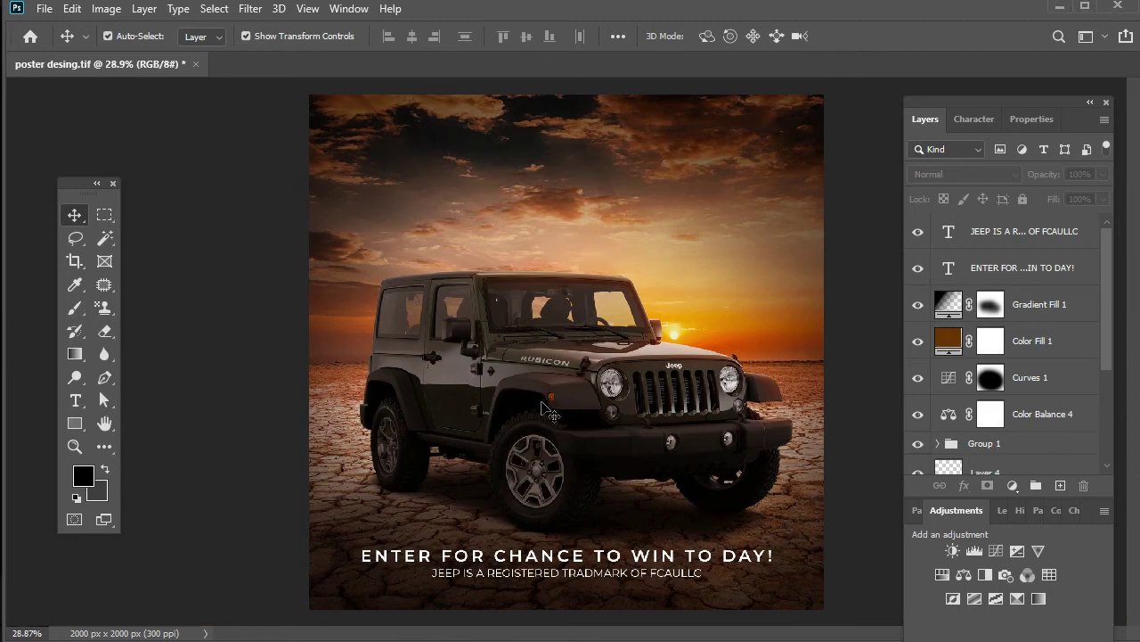
{"action": "left_click", "coordinate": [590, 558]}
{"action": "mouse_move", "coordinate": [581, 167]}
{"action": "left_mouse_down"}
{"action": "mouse_move", "coordinate": [580, 194]}
{"action": "mouse_move", "coordinate": [592, 174]}
{"action": "left_mouse_up"}
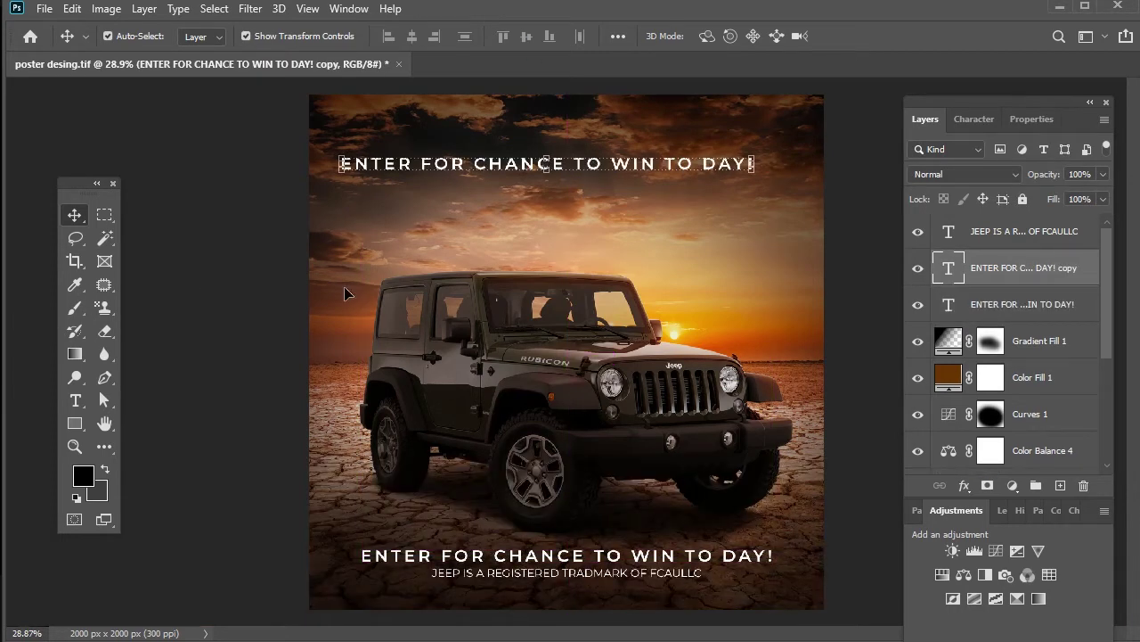
{"action": "double_click", "coordinate": [606, 167]}
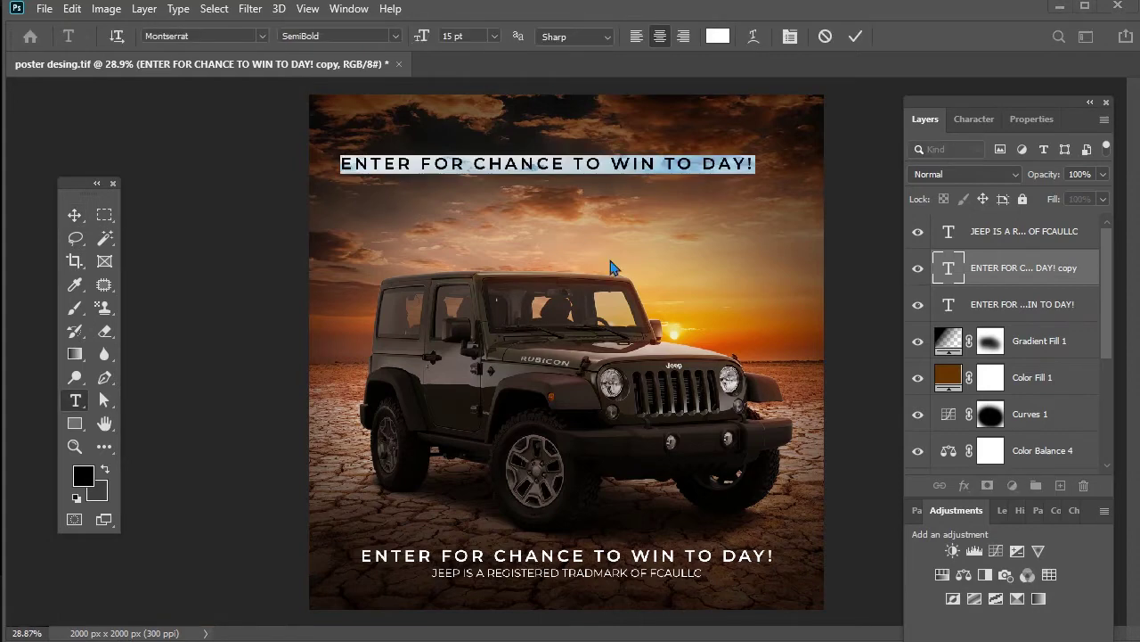
{"action": "type", "text": "teh"}
{"action": "key", "text": "ctrl+Return"}
{"action": "key", "text": "v"}
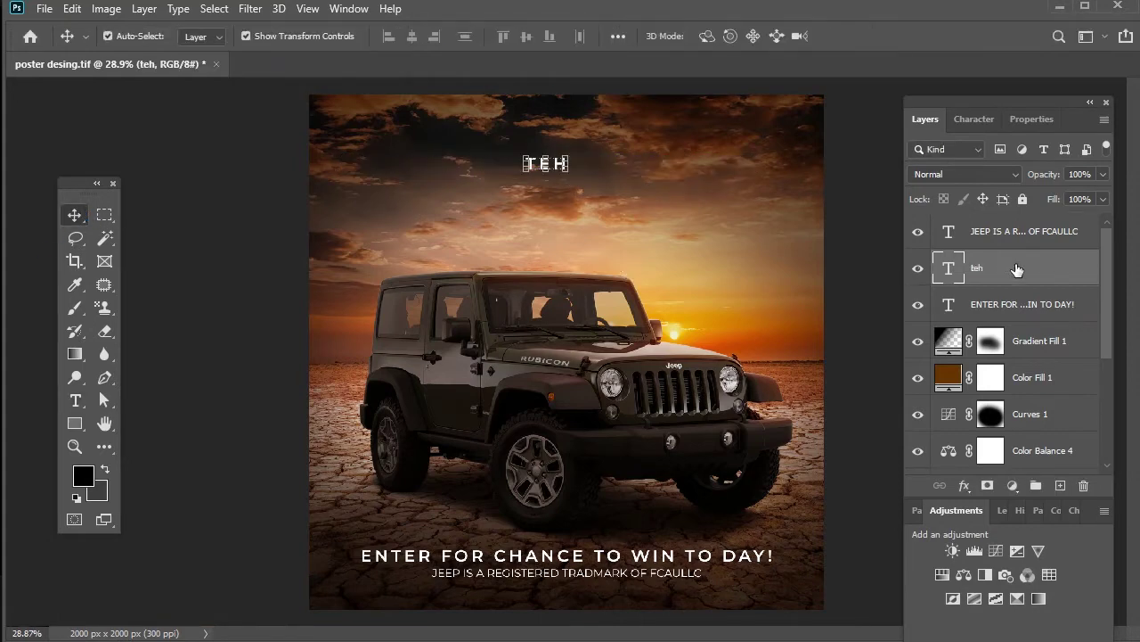
Duplicate the TEH text, enlarge the copy to 46.37 pt below it, and change its wording to "jeep easter egg"
{"action": "key", "text": "ctrl+j"}
{"action": "key", "text": "ctrl+t"}
{"action": "left_click_drag", "start_coordinate": [666, 169], "coordinate": [666, 182]}
{"action": "left_click_drag", "start_coordinate": [588, 160], "coordinate": [408, 224]}
{"action": "key", "text": "Return"}
{"action": "double_click", "coordinate": [410, 222]}
{"action": "type", "text": "jeep e"}
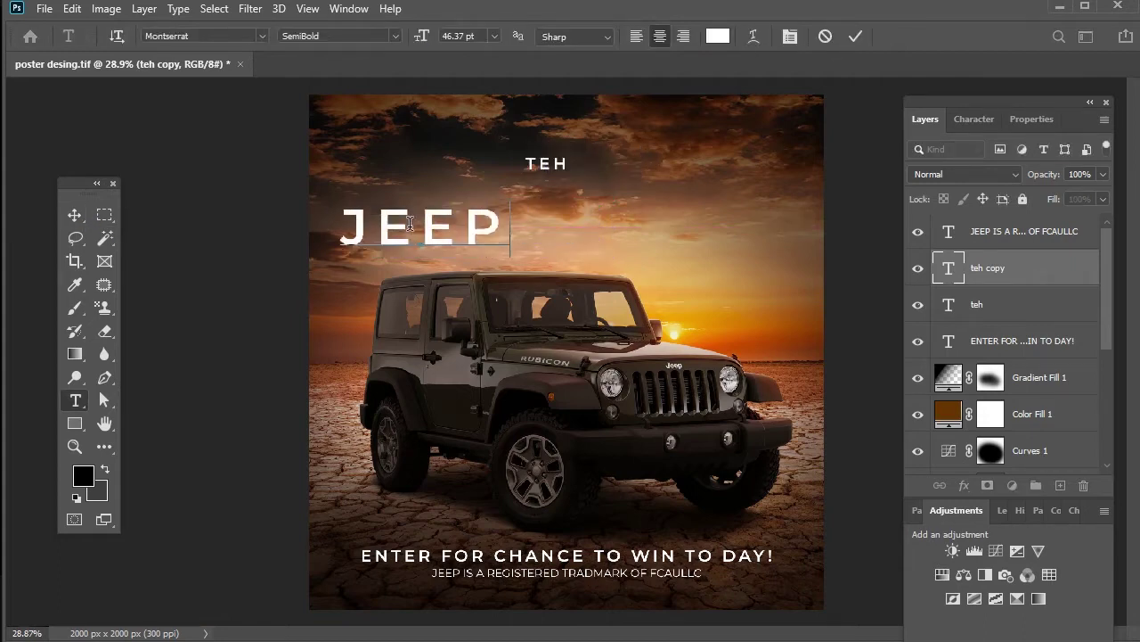
{"action": "type", "text": "ase"}
{"action": "key", "text": "BackSpace"}
{"action": "type", "text": "ter egg"}
{"action": "left_click", "coordinate": [75, 215]}
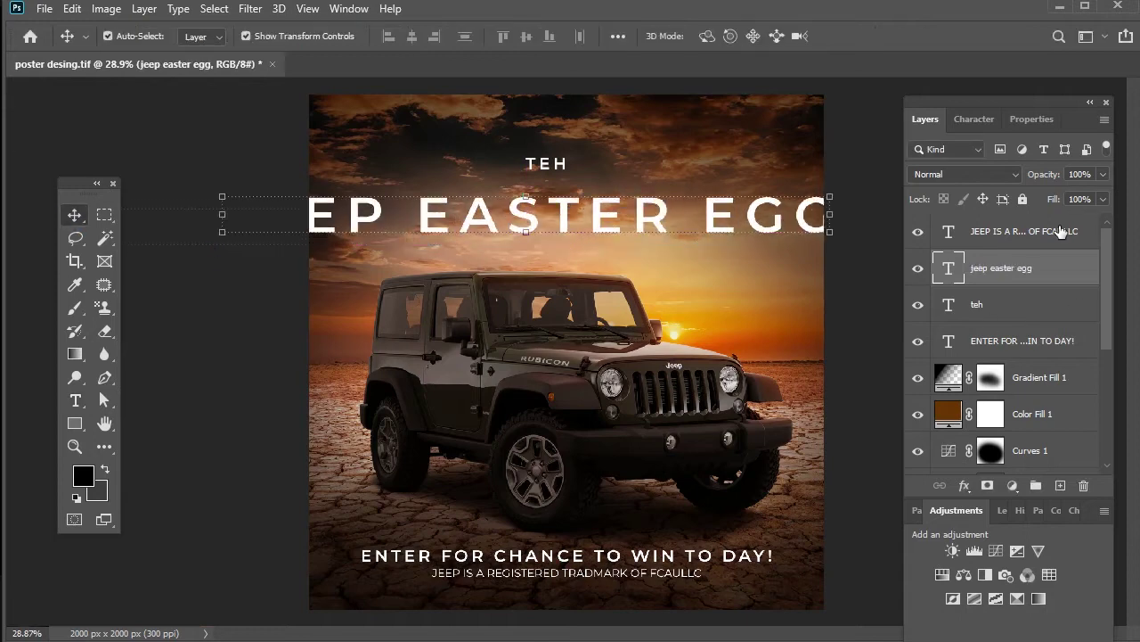
Set the JEEP EASTER EGG title's tracking to 0 and centre it across the poster
{"action": "left_click", "coordinate": [974, 119]}
{"action": "left_click", "coordinate": [1085, 192]}
{"action": "left_click_drag", "start_coordinate": [570, 226], "coordinate": [611, 225]}
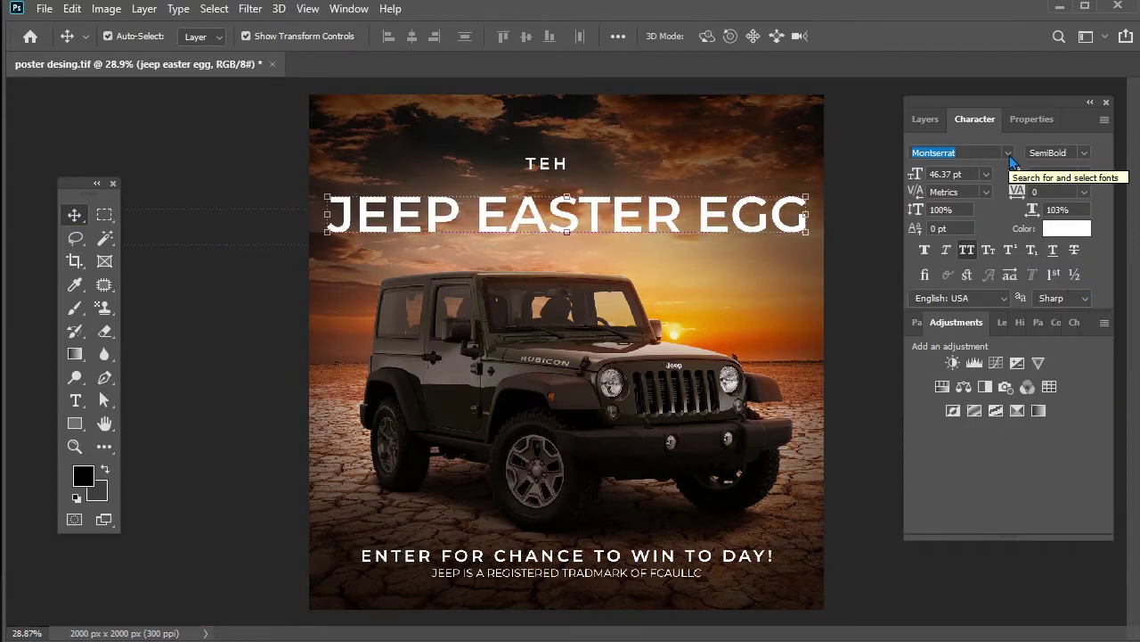
Change the JEEP EASTER EGG title's font to He's Dead Jim Regular
{"action": "type", "text": "He's Dead Jim Font"}
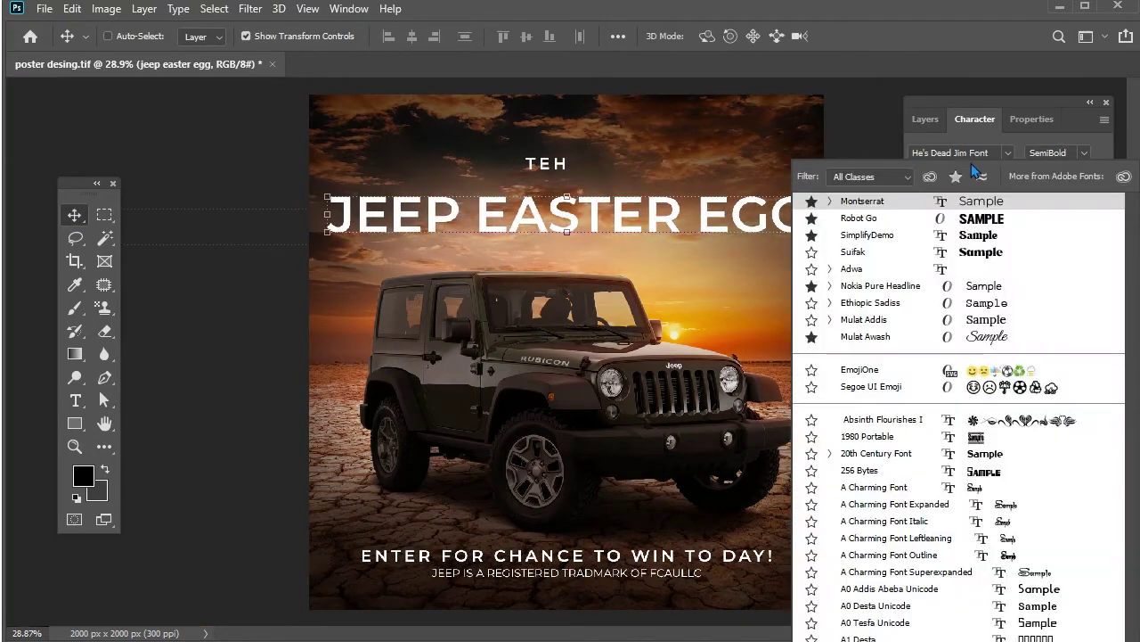
{"action": "key", "text": "BackSpace"}
{"action": "key", "text": "BackSpace"}
{"action": "key", "text": "BackSpace"}
{"action": "key", "text": "BackSpace"}
{"action": "key", "text": "BackSpace"}
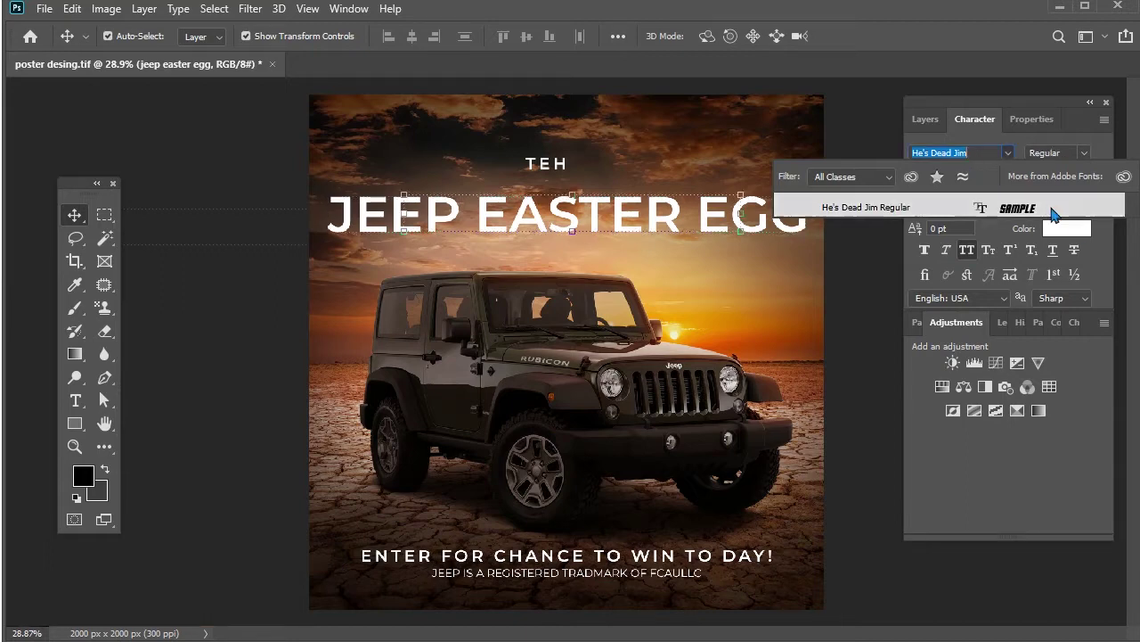
{"action": "left_click", "coordinate": [1042, 217]}
Enlarge the JEEP EASTER EGG title slightly and move it up in the sky
{"action": "key", "text": "ctrl+t"}
{"action": "left_click_drag", "start_coordinate": [756, 212], "coordinate": [771, 212]}
{"action": "key", "text": "Return"}
{"action": "left_click_drag", "start_coordinate": [579, 214], "coordinate": [579, 192]}
Move TEH above the start of the title and add a copy below the title reading "adventure"
{"action": "left_click", "coordinate": [541, 165]}
{"action": "left_click_drag", "start_coordinate": [460, 153], "coordinate": [577, 226]}
{"action": "key", "text": "t"}
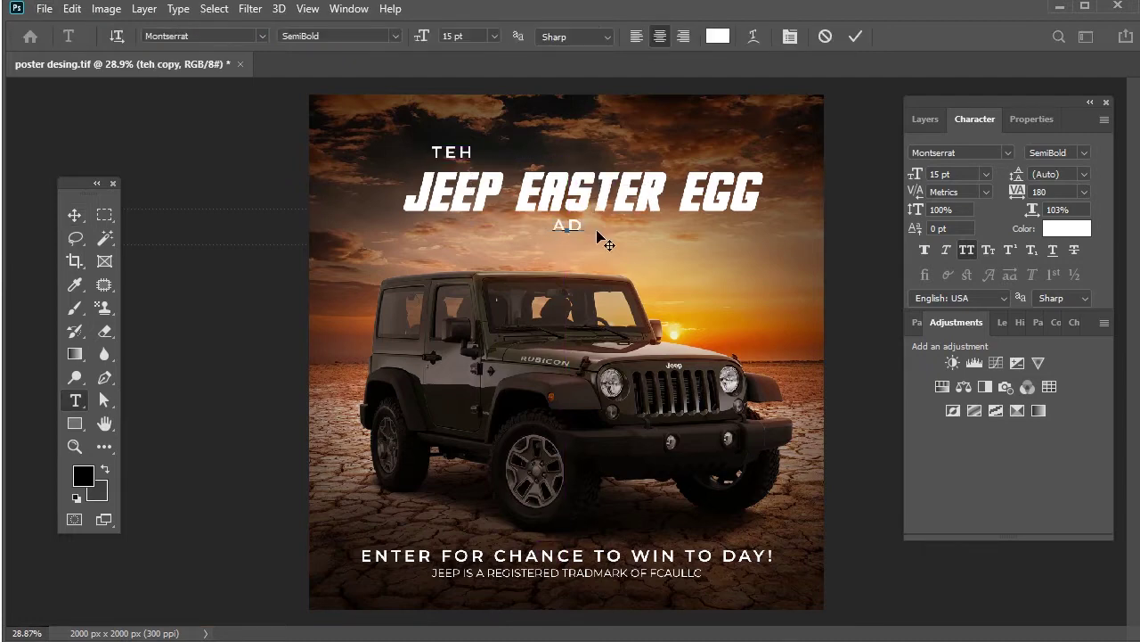
{"action": "left_click", "coordinate": [469, 153]}
{"action": "scroll", "coordinate": [455, 152], "scroll_direction": "up", "scroll_amount": 6}
{"action": "key", "text": "ctrl+t"}
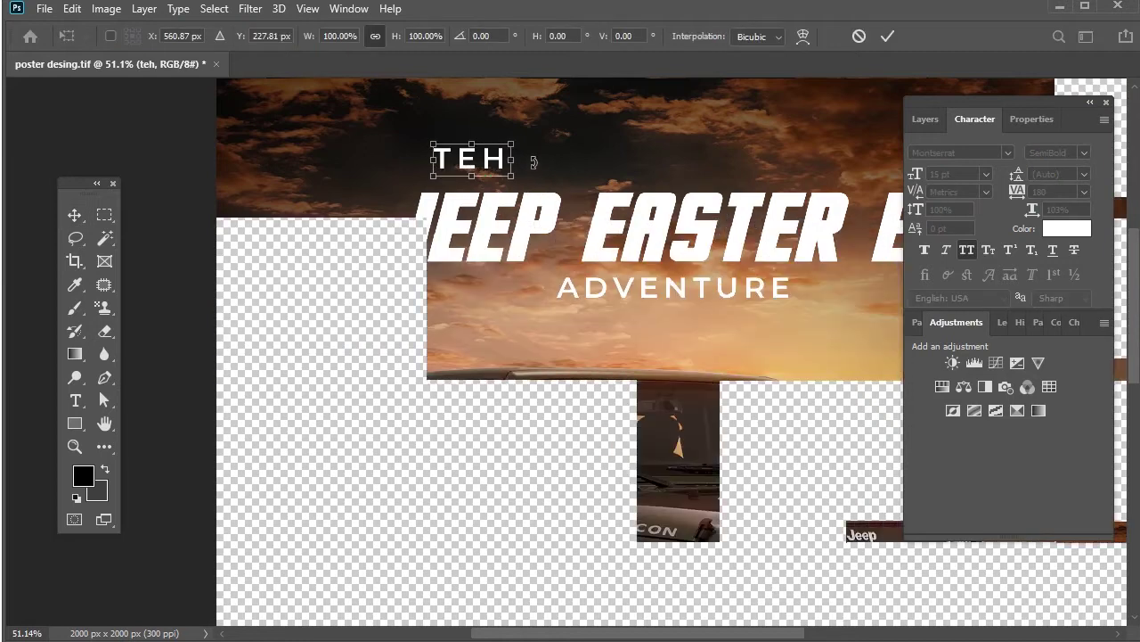
{"action": "left_click_drag", "start_coordinate": [546, 174], "coordinate": [524, 118]}
{"action": "left_click_drag", "start_coordinate": [492, 157], "coordinate": [492, 157]}
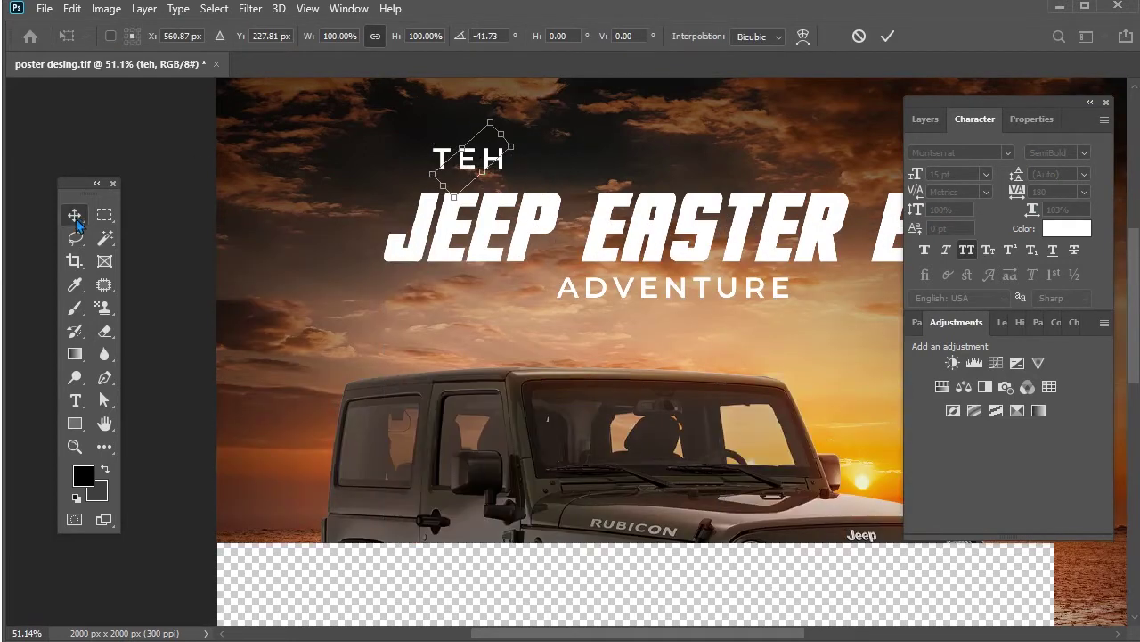
{"action": "key", "text": "Escape"}
Enlarge the TEH text to 27.15 pt and set its tracking to 0
{"action": "key", "text": "ctrl+t"}
{"action": "left_click_drag", "start_coordinate": [532, 184], "coordinate": [577, 184]}
{"action": "key", "text": "Return"}
{"action": "left_click", "coordinate": [1084, 191]}
{"action": "left_click", "coordinate": [1060, 296]}
Try several Montserrat styles on the TEH text, ending with Bold Italic
{"action": "left_click", "coordinate": [1084, 152]}
{"action": "left_click", "coordinate": [1087, 176]}
{"action": "left_click", "coordinate": [1084, 153]}
{"action": "left_click", "coordinate": [1025, 241]}
{"action": "left_click", "coordinate": [1084, 153]}
{"action": "left_click", "coordinate": [1079, 397]}
{"action": "left_click", "coordinate": [1084, 153]}
{"action": "left_click", "coordinate": [1025, 369]}
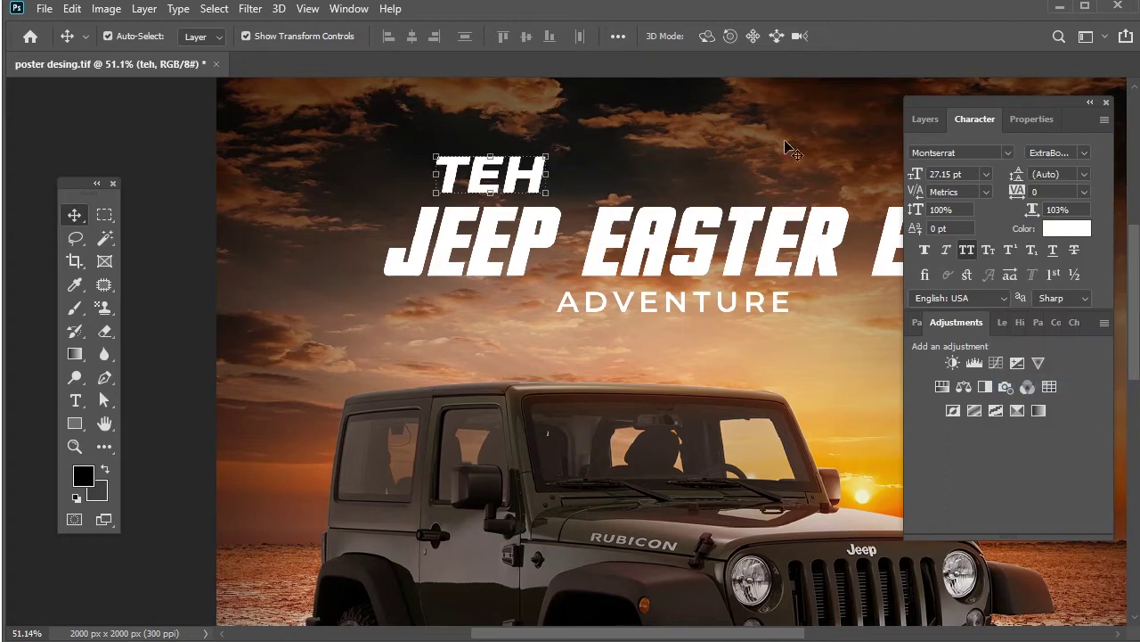
{"action": "scroll", "coordinate": [488, 178], "scroll_direction": "up", "scroll_amount": 2}
{"action": "scroll", "coordinate": [489, 178], "scroll_direction": "up", "scroll_amount": 1}
{"action": "left_click", "coordinate": [1085, 153]}
{"action": "left_click", "coordinate": [1025, 355]}
{"action": "key", "text": "ctrl+t"}
{"action": "key", "text": "Return"}
{"action": "scroll", "coordinate": [197, 205], "scroll_direction": "down", "scroll_amount": 6}
Set the ADVENTURE text's font style to Montserrat Bold
{"action": "left_click", "coordinate": [517, 286]}
{"action": "left_click", "coordinate": [1084, 152]}
{"action": "left_click", "coordinate": [1025, 340]}
{"action": "key", "text": "ctrl+a"}
{"action": "left_click", "coordinate": [104, 214]}
{"action": "left_click", "coordinate": [309, 196]}
{"action": "scroll", "coordinate": [574, 236], "scroll_direction": "up", "scroll_amount": 2}
{"action": "left_click", "coordinate": [74, 214]}
{"action": "scroll", "coordinate": [613, 301], "scroll_direction": "down", "scroll_amount": 3}
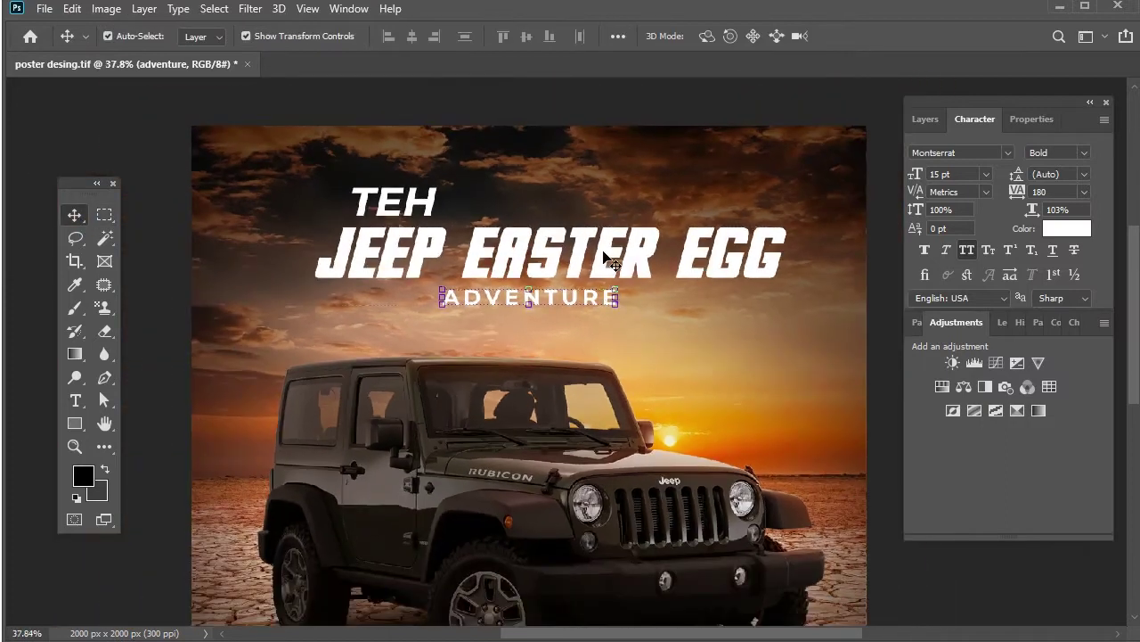
Move TEH, JEEP EASTER EGG and ADVENTURE up together toward the poster's upper edge
{"action": "left_click", "coordinate": [394, 204], "text": "shift"}
{"action": "left_click", "coordinate": [510, 248], "text": "shift"}
{"action": "left_click_drag", "start_coordinate": [511, 248], "coordinate": [511, 228]}
{"action": "left_click", "coordinate": [518, 109]}
{"action": "scroll", "coordinate": [517, 109], "scroll_direction": "down", "scroll_amount": 2}
Compare the poster with and without the gradient layer and try a gradient scale of 199%
{"action": "left_click", "coordinate": [925, 120]}
{"action": "left_click", "coordinate": [1039, 415]}
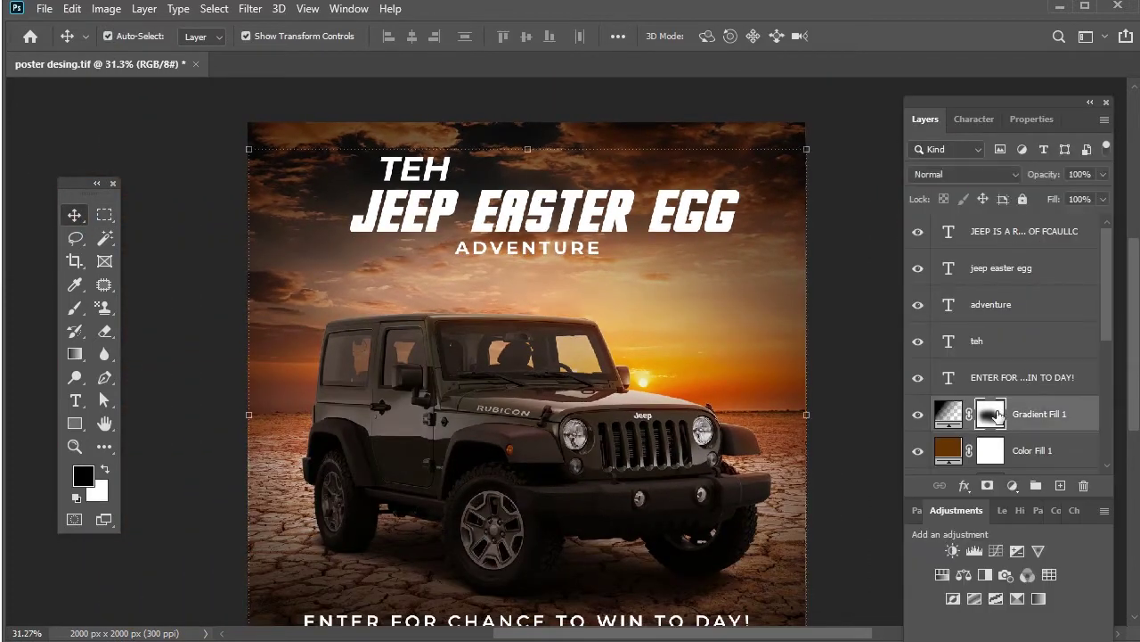
{"action": "left_click", "coordinate": [922, 414]}
{"action": "left_click", "coordinate": [920, 415]}
{"action": "double_click", "coordinate": [950, 414]}
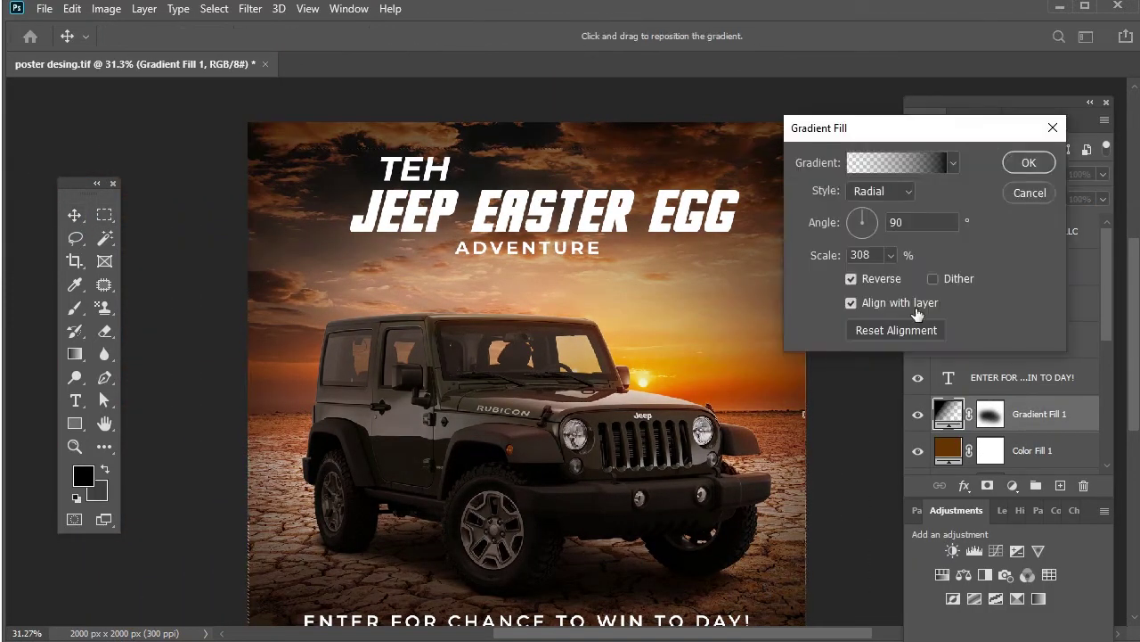
{"action": "mouse_move", "coordinate": [884, 282]}
{"action": "left_mouse_down"}
{"action": "mouse_move", "coordinate": [867, 283]}
{"action": "mouse_move", "coordinate": [883, 277]}
{"action": "left_mouse_up"}
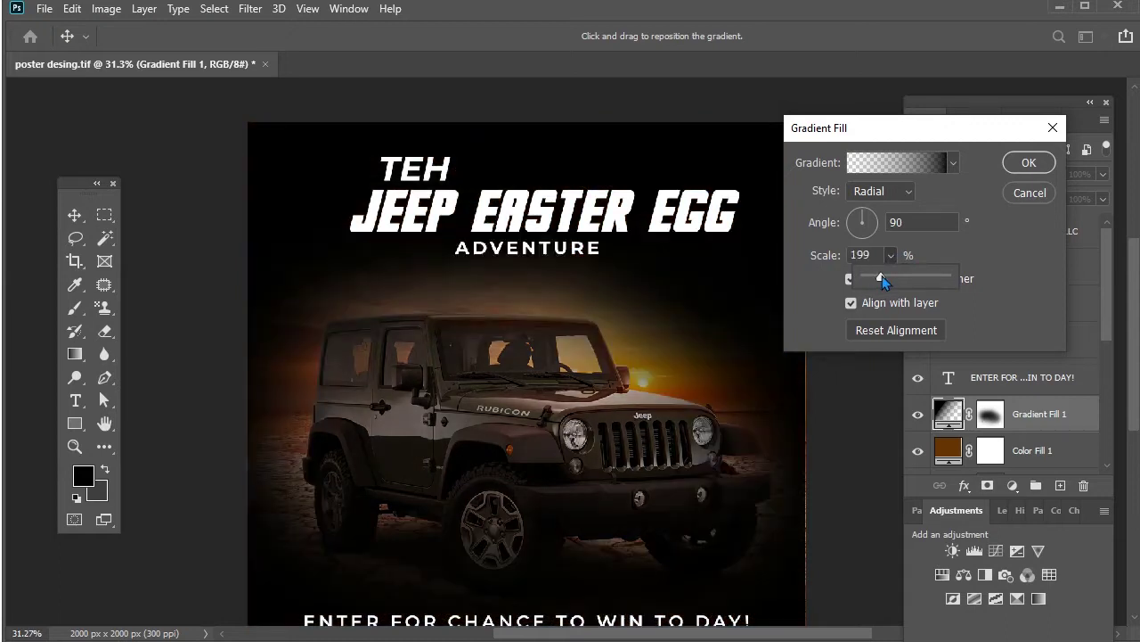
{"action": "left_click", "coordinate": [1029, 162]}
Touch up the gradient layer's mask with the black 900 px brush to lighten more of the jeep scene
{"action": "key", "text": "b"}
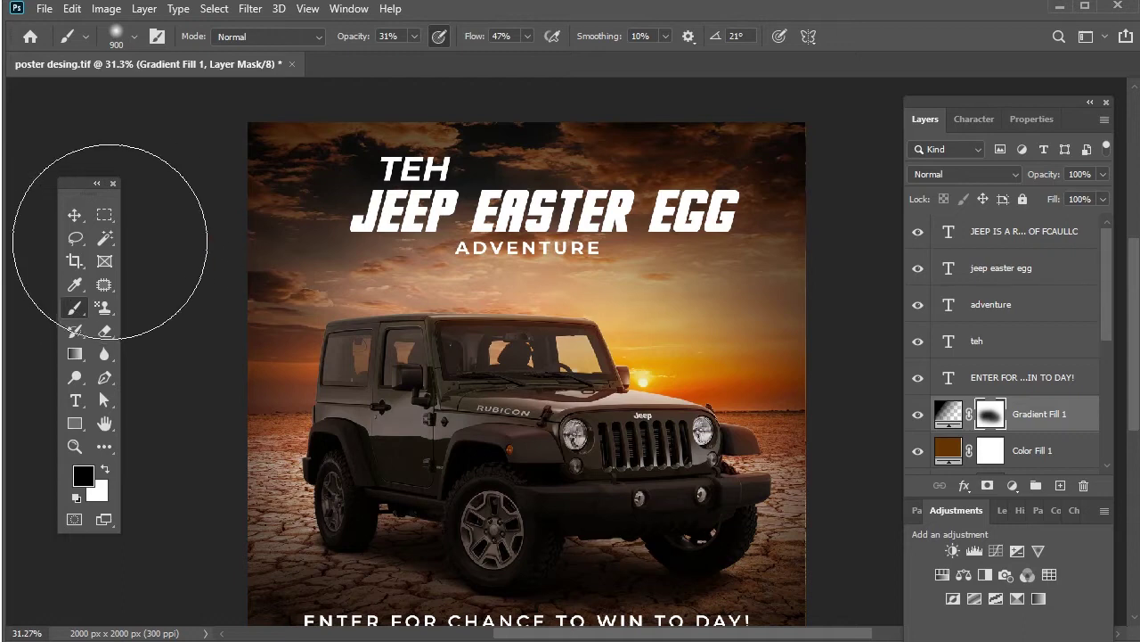
{"action": "key", "text": "v"}
{"action": "key", "text": "ctrl+t"}
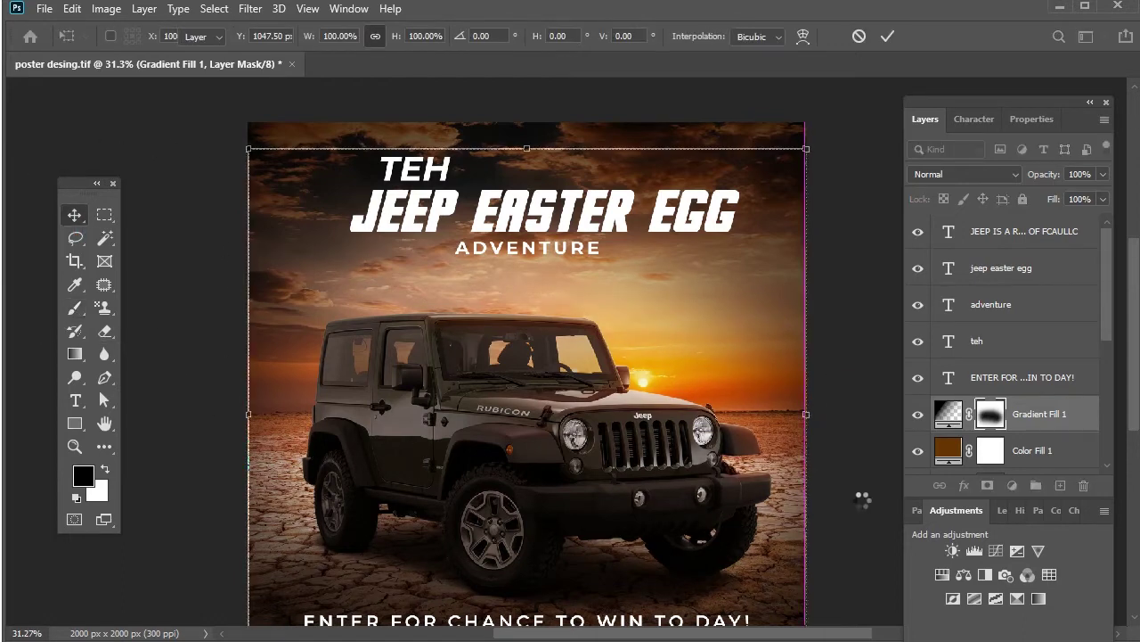
{"action": "left_click", "coordinate": [862, 500]}
{"action": "scroll", "coordinate": [644, 496], "scroll_direction": "down", "scroll_amount": 2}
Change the TEH text's font to Barlow Condensed Light Italic
{"action": "scroll", "coordinate": [517, 198], "scroll_direction": "up", "scroll_amount": 7}
{"action": "left_click", "coordinate": [478, 195]}
{"action": "key", "text": "ctrl+t"}
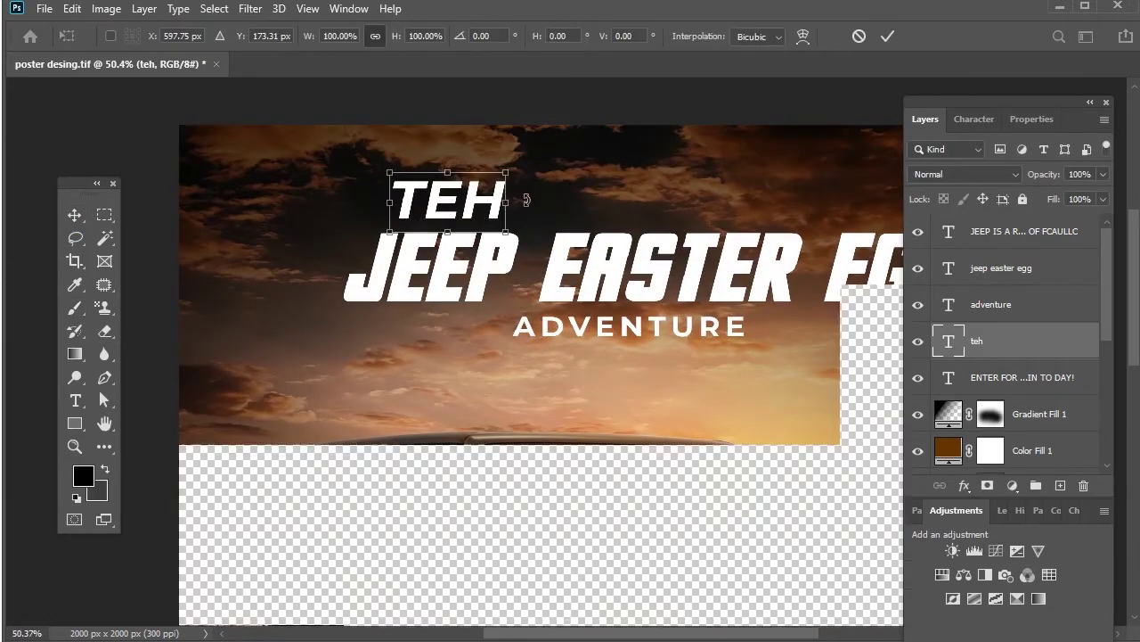
{"action": "key", "text": "Return"}
{"action": "left_click", "coordinate": [974, 118]}
{"action": "left_click", "coordinate": [1008, 152]}
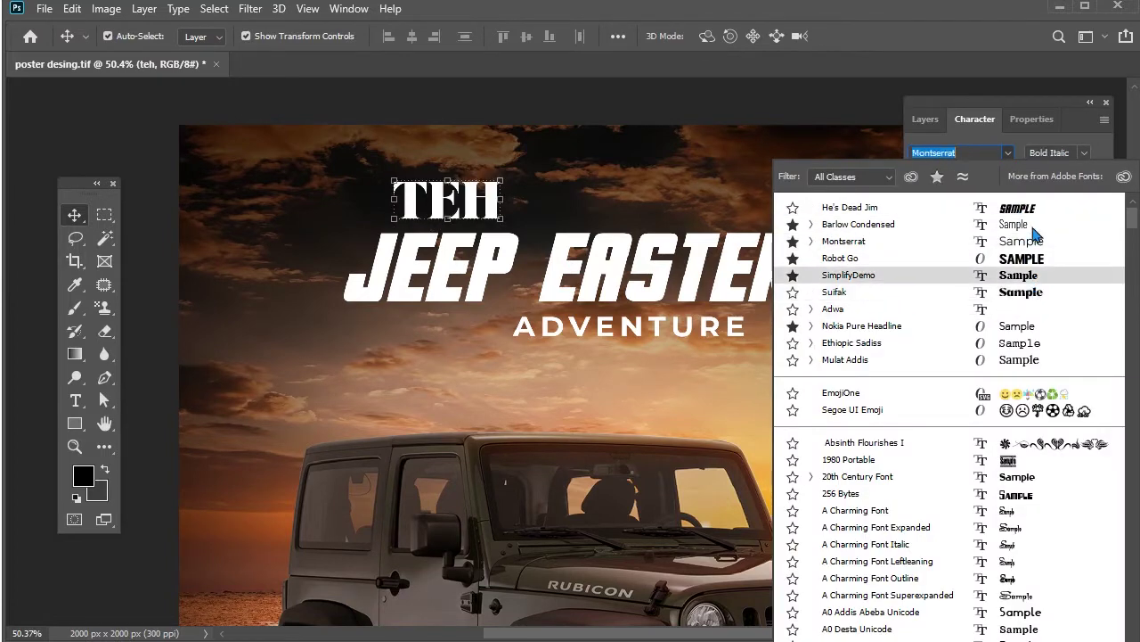
{"action": "left_click", "coordinate": [1025, 224]}
{"action": "left_click", "coordinate": [1056, 153]}
{"action": "left_click", "coordinate": [1047, 239]}
Enlarge the TEH text to 40.94 pt and set its tracking to 50
{"action": "left_click_drag", "start_coordinate": [414, 177], "coordinate": [389, 161]}
{"action": "key", "text": "Return"}
{"action": "left_click", "coordinate": [1085, 191]}
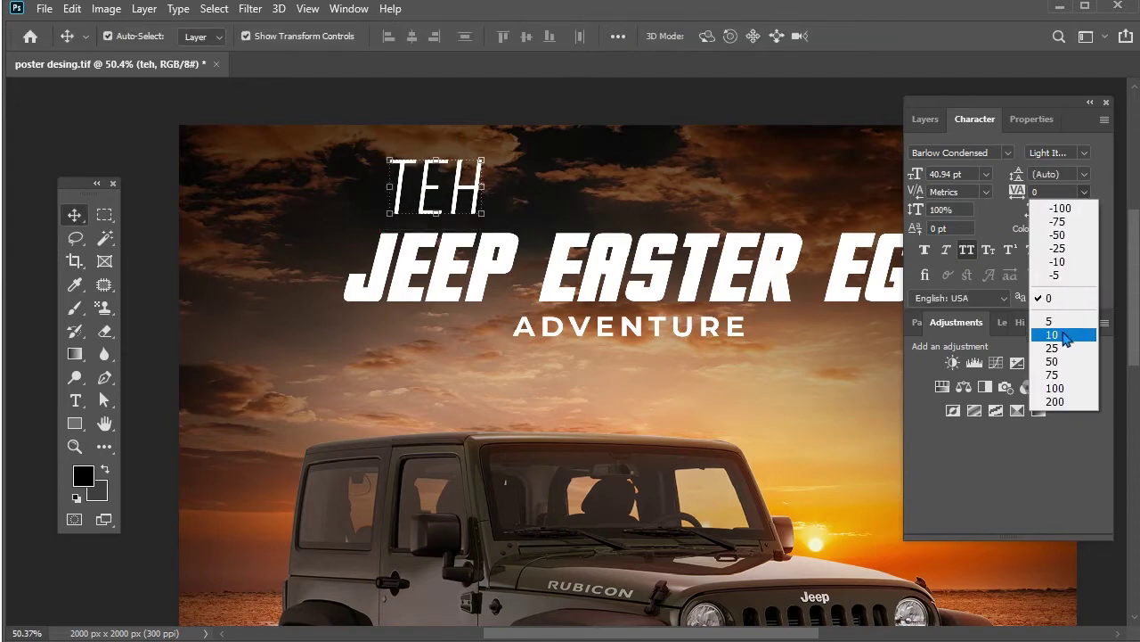
{"action": "left_click", "coordinate": [1061, 348]}
{"action": "left_click", "coordinate": [1084, 192]}
{"action": "left_click", "coordinate": [1052, 360]}
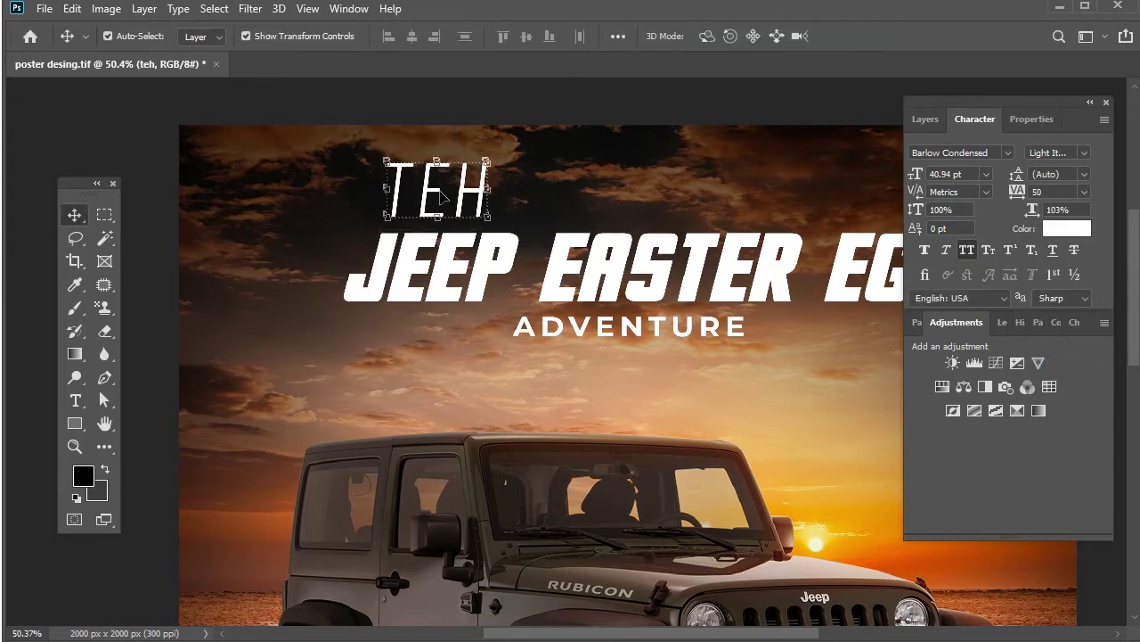
Change the ADVENTURE text's font to Barlow Condensed
{"action": "left_click", "coordinate": [655, 325]}
{"action": "left_click", "coordinate": [1008, 153]}
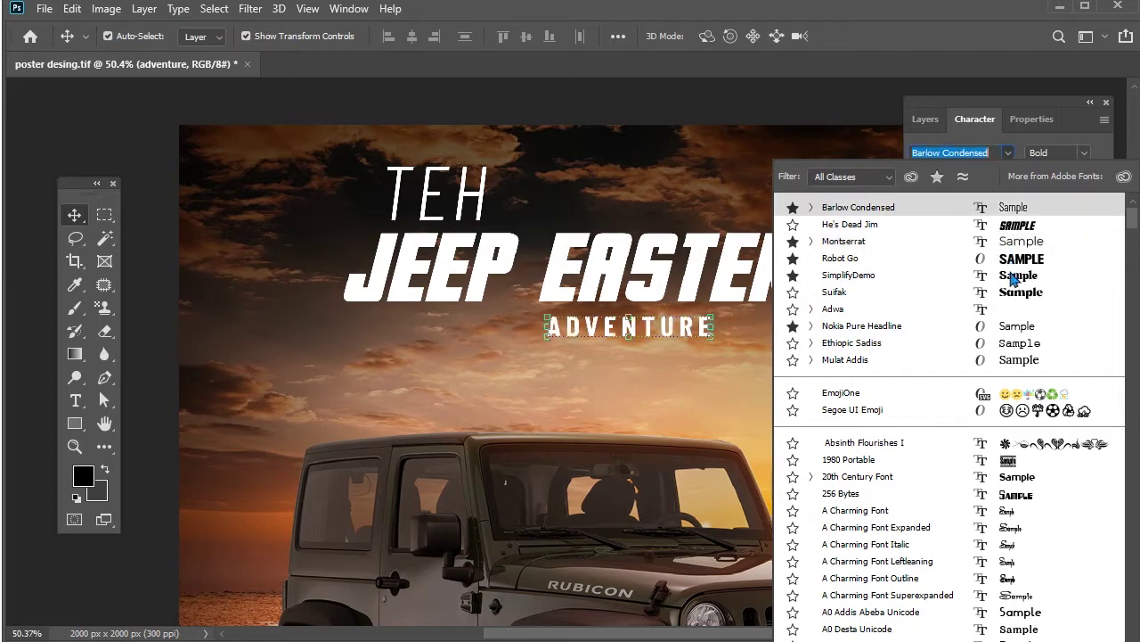
{"action": "left_click", "coordinate": [1018, 207]}
{"action": "scroll", "coordinate": [1084, 213], "scroll_direction": "up", "scroll_amount": 11}
{"action": "left_click", "coordinate": [1085, 153]}
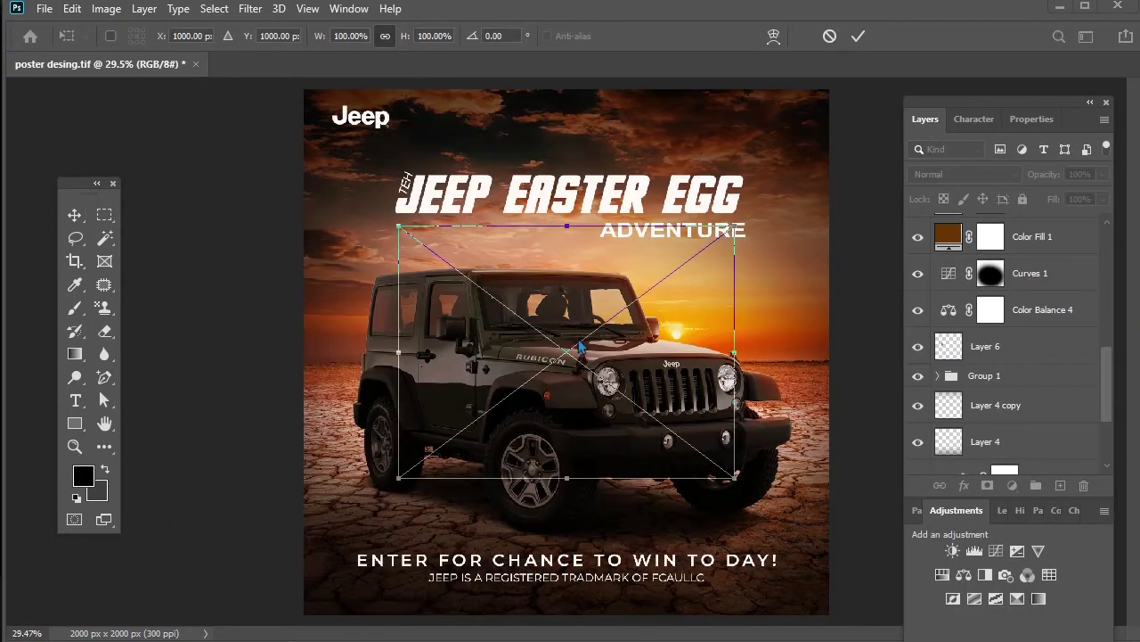
Place the birds image at a reduced size in the sky between the title's JEEP EASTER part and the jeep's roof
{"action": "left_click_drag", "start_coordinate": [621, 321], "coordinate": [686, 279]}
{"action": "key", "text": "Return"}
{"action": "left_click_drag", "start_coordinate": [809, 294], "coordinate": [511, 255]}
{"action": "key", "text": "Return"}
{"action": "scroll", "coordinate": [1025, 348], "scroll_direction": "up", "scroll_amount": 10}
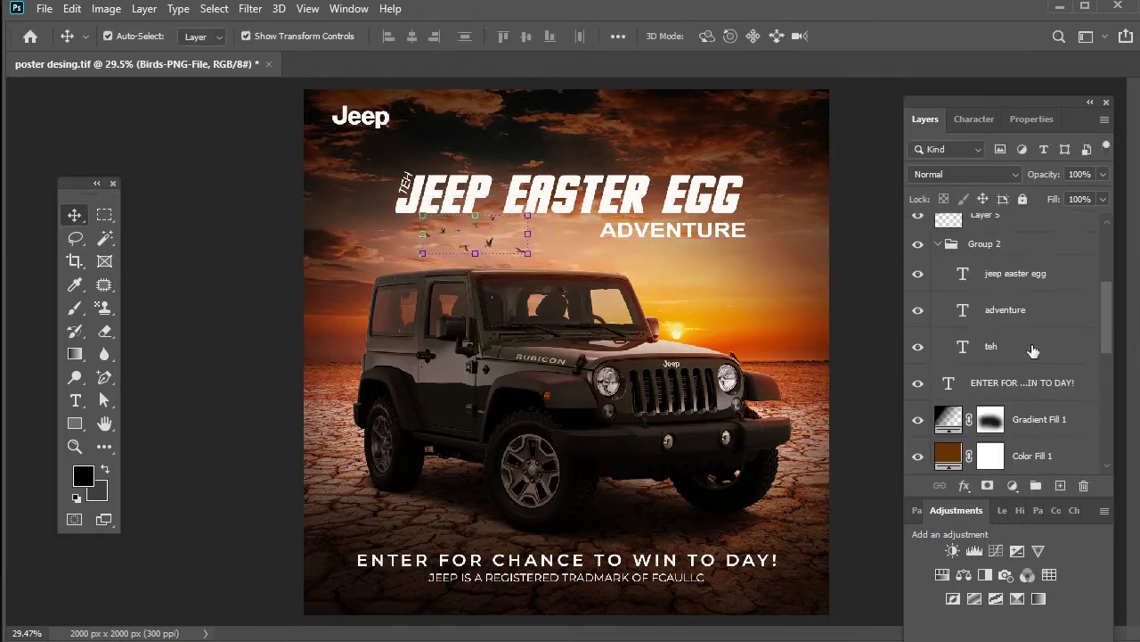
Reorder the birds layer down the stack so it sits directly above Group 1 and below Layer 6
{"action": "left_click_drag", "start_coordinate": [1007, 233], "coordinate": [1016, 374]}
{"action": "left_click", "coordinate": [845, 287]}
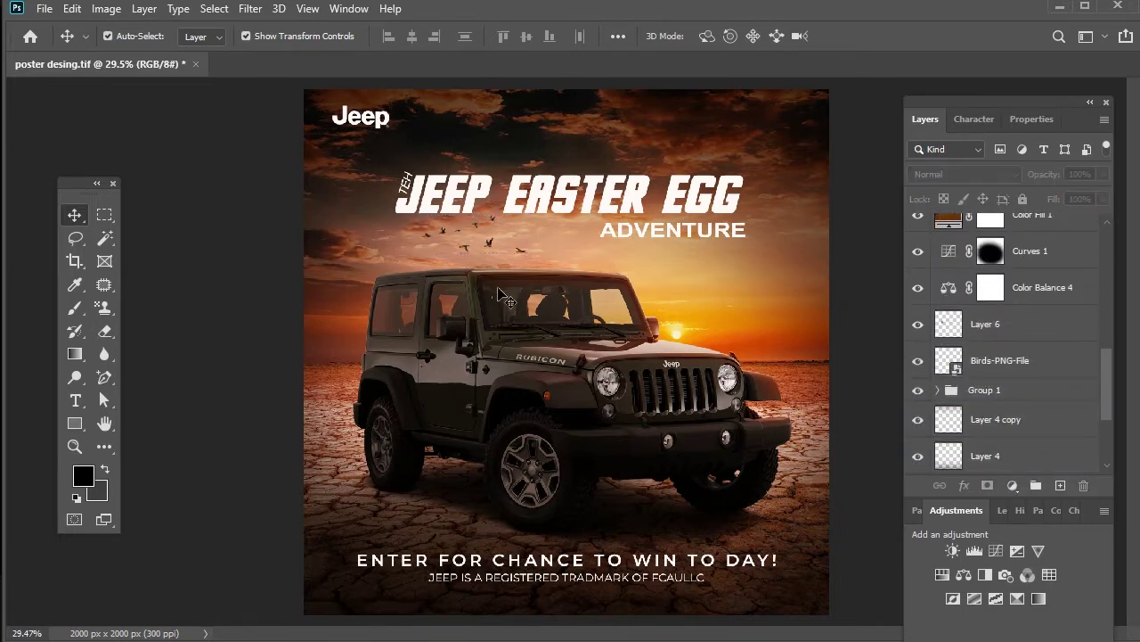
{"action": "scroll", "coordinate": [495, 259], "scroll_direction": "up", "scroll_amount": 2}
{"action": "scroll", "coordinate": [495, 260], "scroll_direction": "down", "scroll_amount": 3}
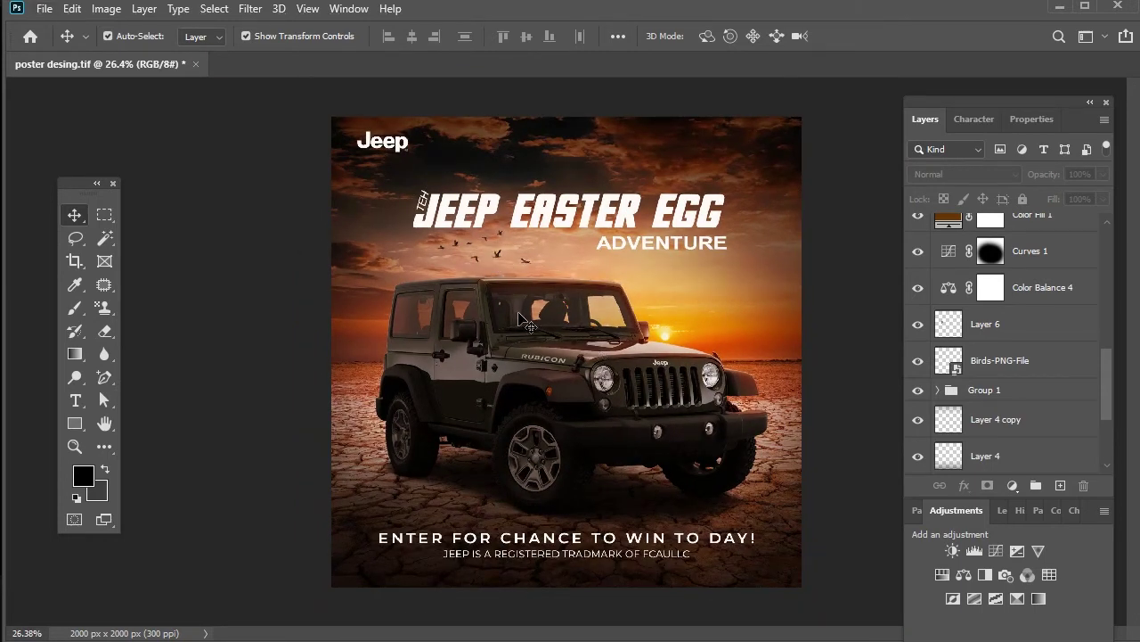
Nudge the whole title group slightly upward and shift the Jeep logo slightly down
{"action": "left_click", "coordinate": [424, 213]}
{"action": "scroll", "coordinate": [1019, 289], "scroll_direction": "up", "scroll_amount": 2}
{"action": "left_click", "coordinate": [996, 311]}
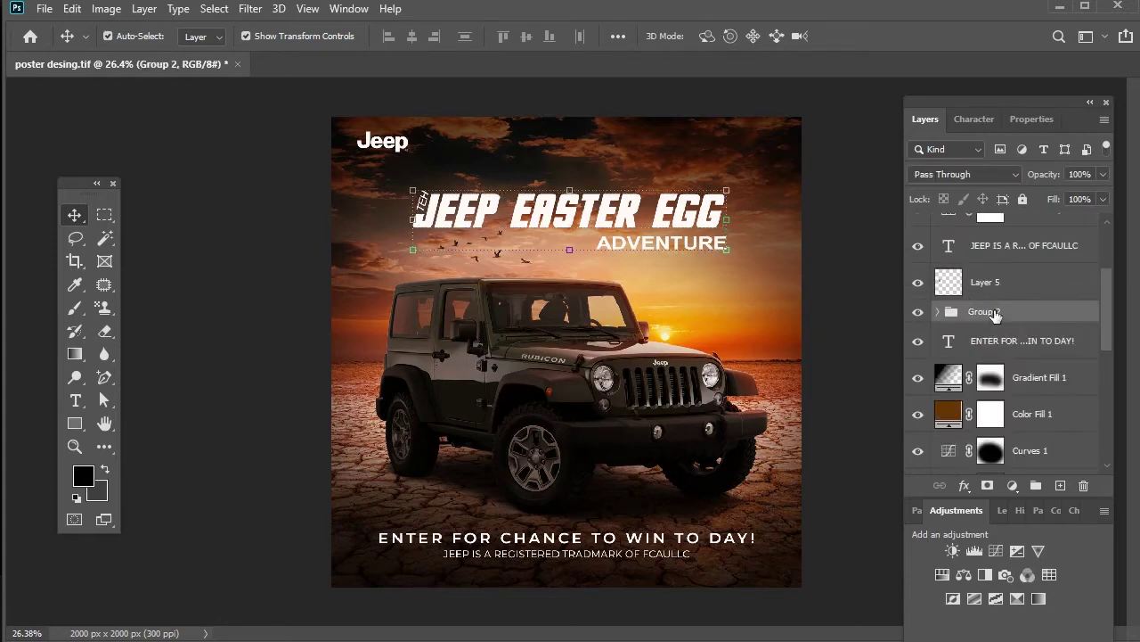
{"action": "key", "text": "shift+Up"}
{"action": "key", "text": "shift+Up"}
{"action": "key", "text": "shift+Up"}
{"action": "key", "text": "shift+Up"}
{"action": "key", "text": "shift+Up"}
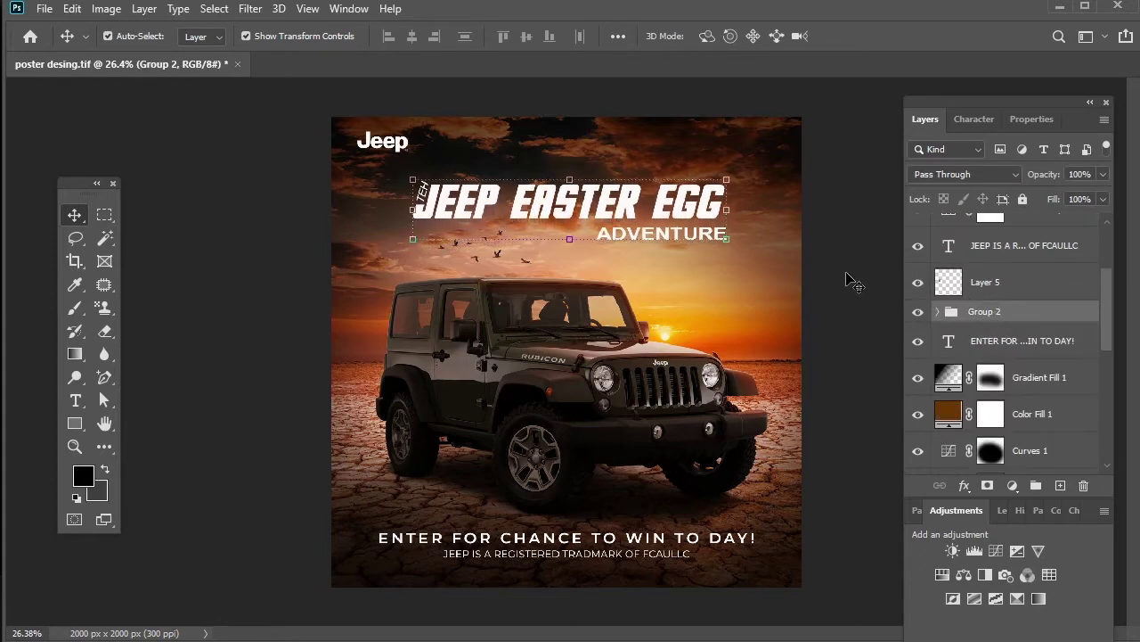
{"action": "key", "text": "shift+Up"}
{"action": "key", "text": "shift+Down"}
{"action": "key", "text": "shift+Down"}
{"action": "left_click", "coordinate": [848, 274]}
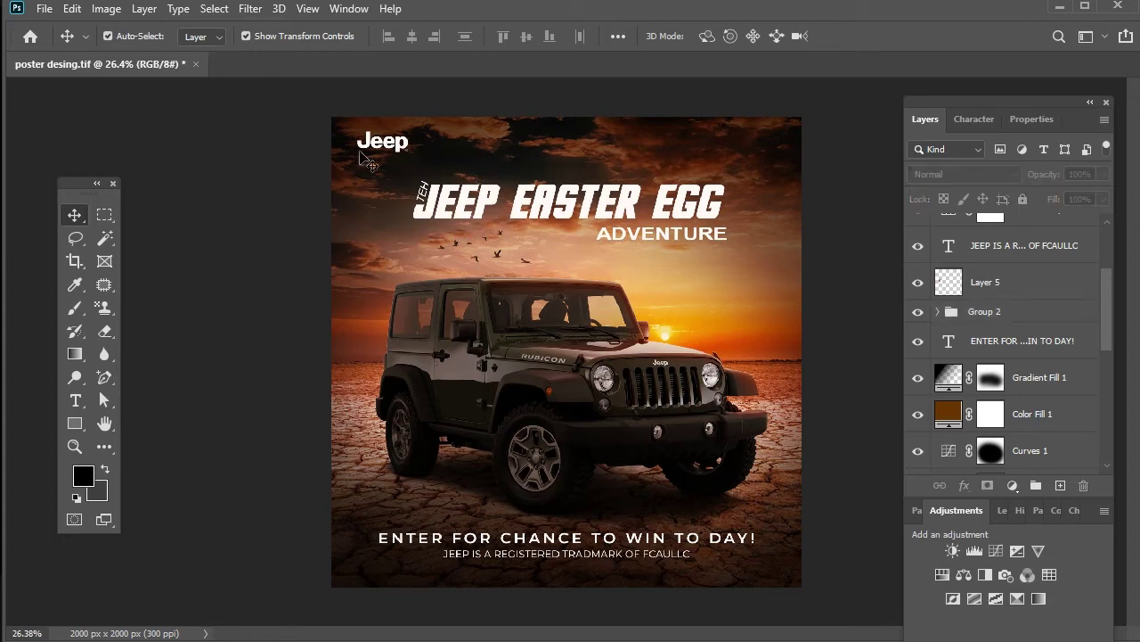
{"action": "left_click", "coordinate": [355, 160]}
{"action": "left_click", "coordinate": [384, 151]}
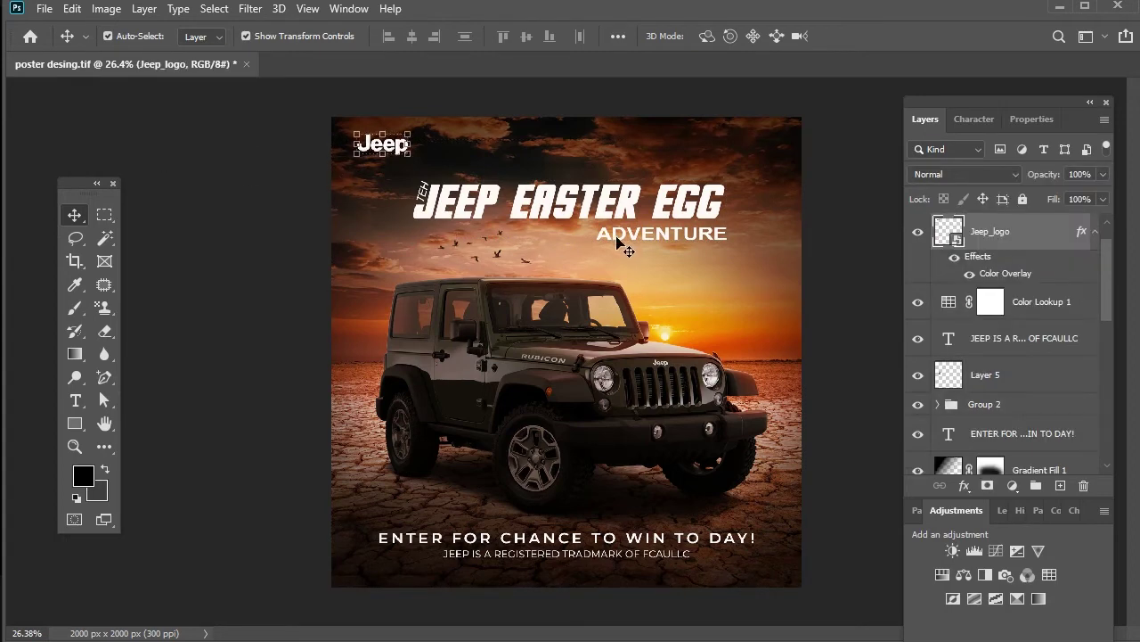
Set the ADVENTURE text's style to Bold Italic and shift it slightly left to line up with the title's end
{"action": "left_click", "coordinate": [618, 240]}
{"action": "left_click", "coordinate": [974, 119]}
{"action": "left_click", "coordinate": [1059, 152]}
{"action": "left_click", "coordinate": [1090, 269]}
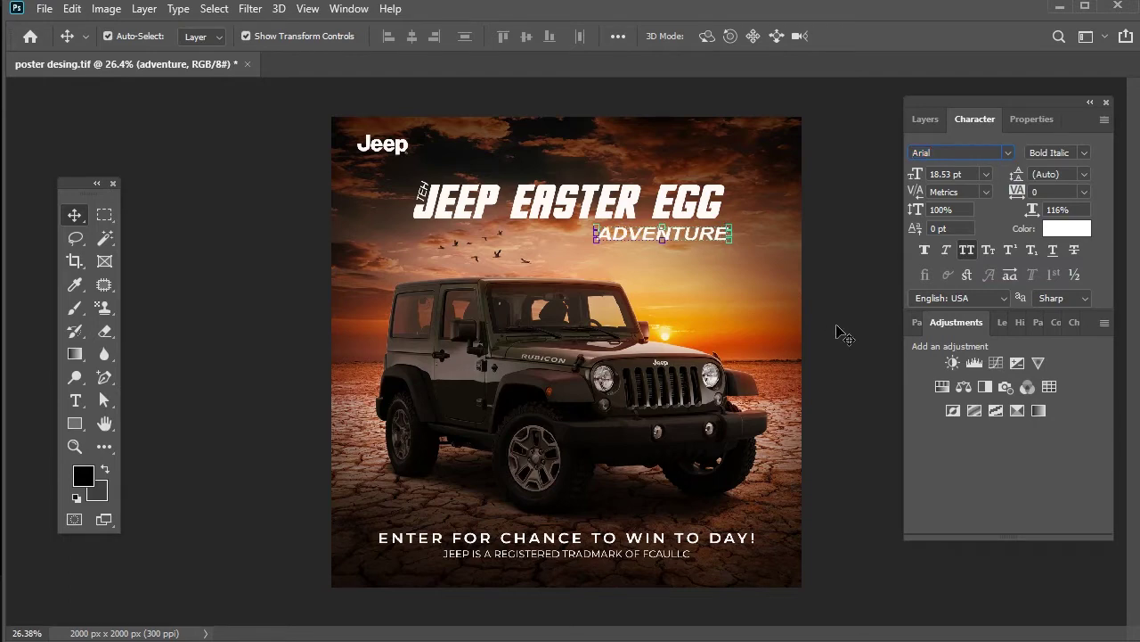
{"action": "left_click", "coordinate": [718, 237]}
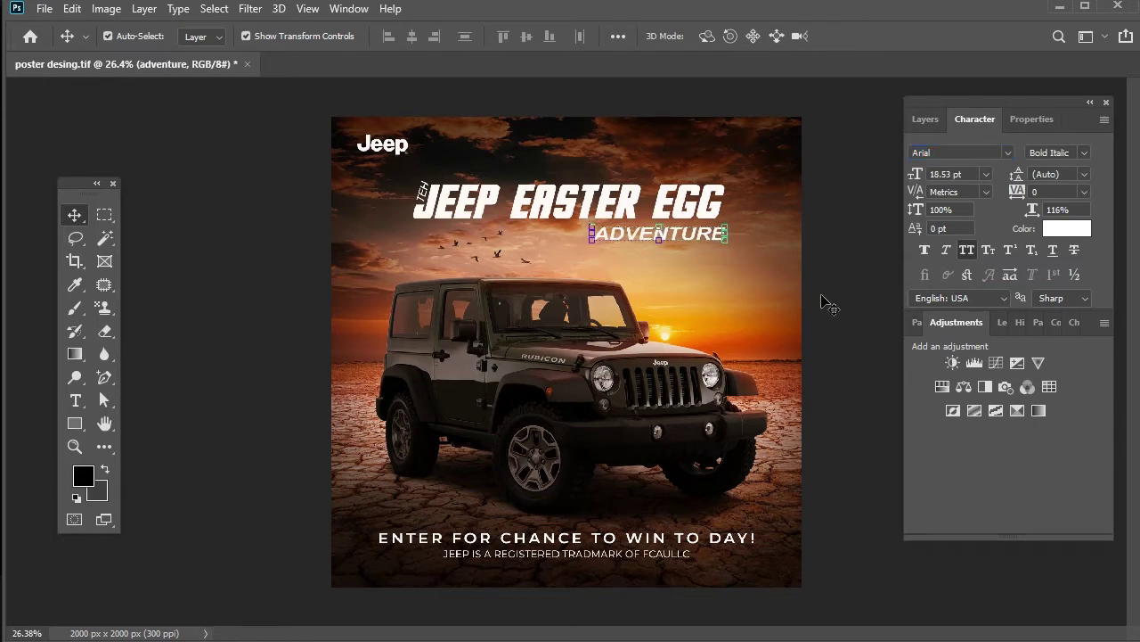
Lock the Gradient Fill 1 and Color Fill 1 layers, and enlarge the birds in the sky to about 37.9%
{"action": "left_click", "coordinate": [525, 267]}
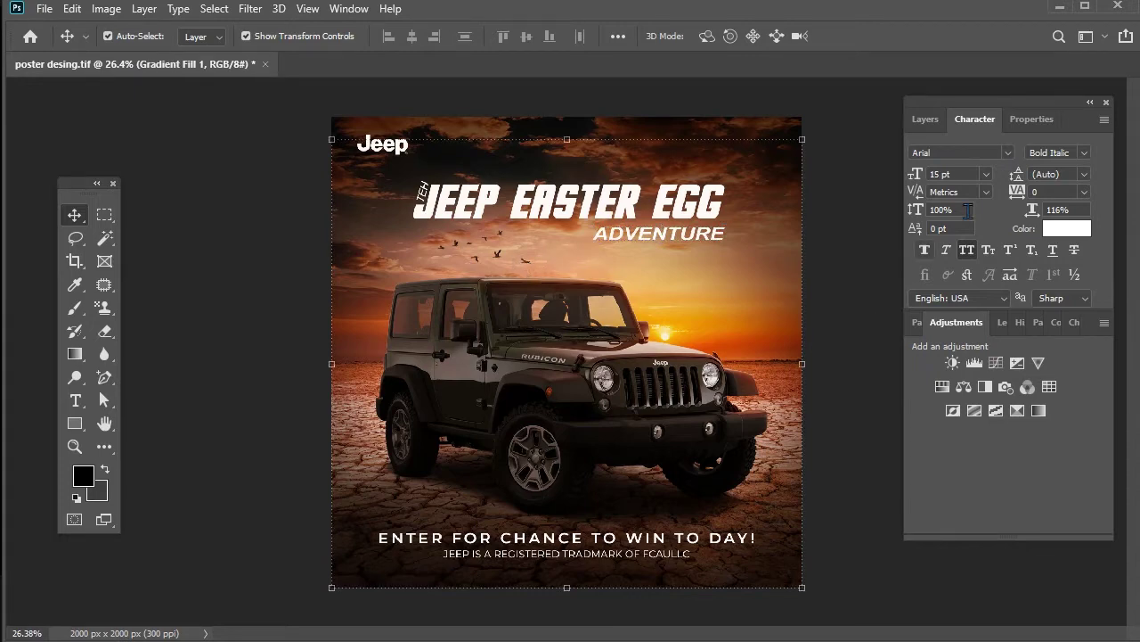
{"action": "left_click", "coordinate": [926, 121]}
{"action": "left_click", "coordinate": [501, 262]}
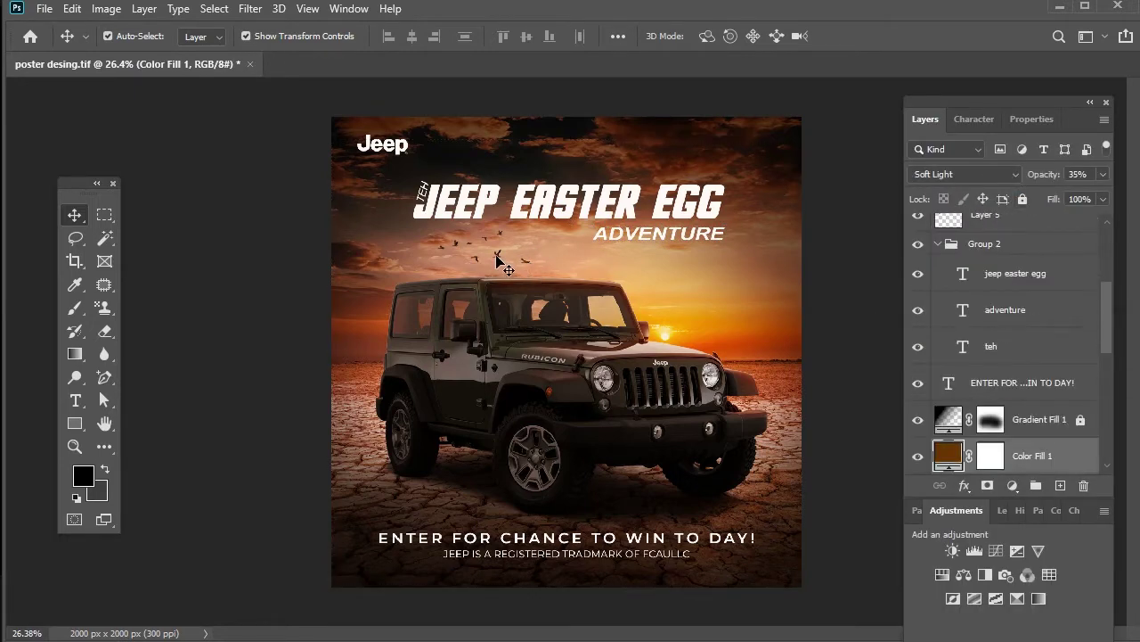
{"action": "left_click", "coordinate": [499, 260]}
{"action": "left_click_drag", "start_coordinate": [531, 263], "coordinate": [550, 250]}
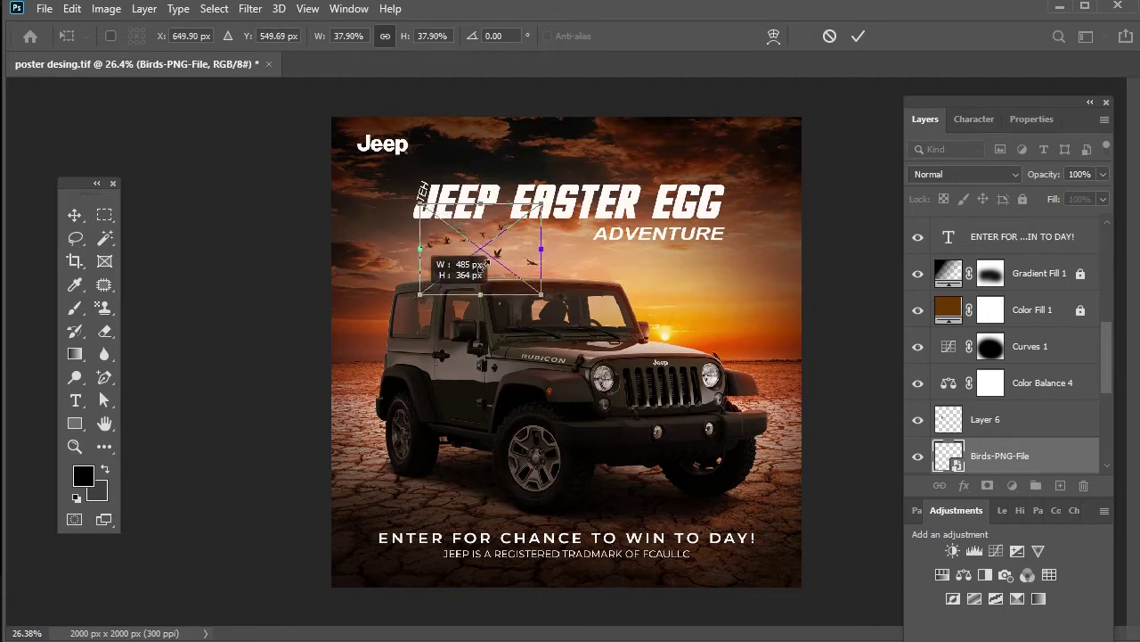
{"action": "key", "text": "Return"}
{"action": "left_click", "coordinate": [304, 314]}
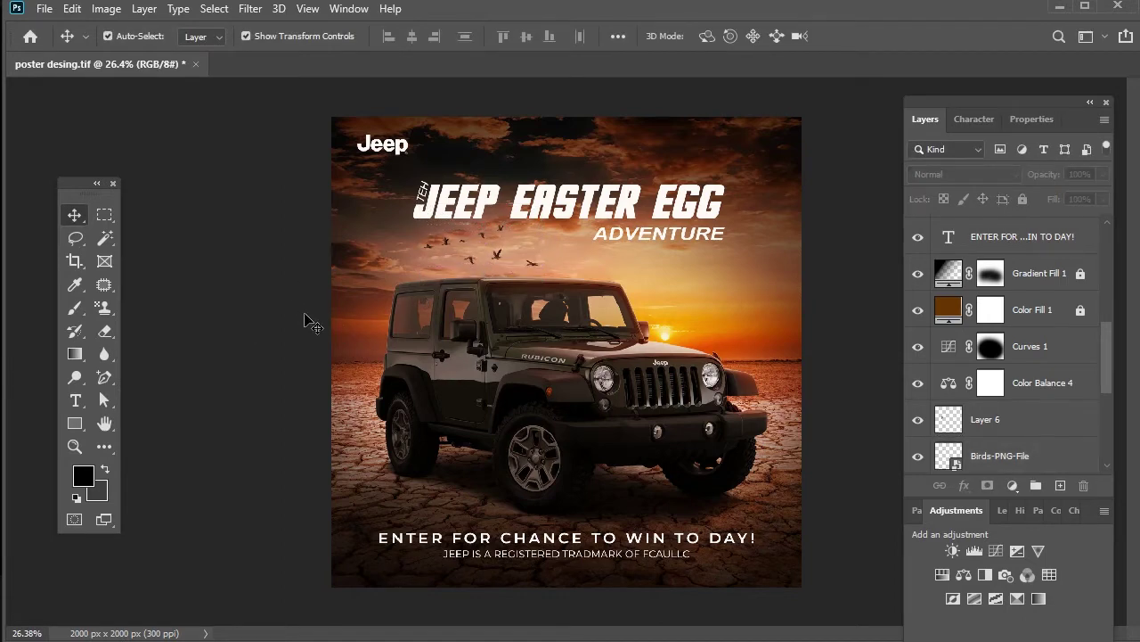
Select all the poster's layers, from the background up to Color Lookup 2
{"action": "scroll", "coordinate": [904, 361], "scroll_direction": "up", "scroll_amount": 1}
{"action": "scroll", "coordinate": [980, 374], "scroll_direction": "down", "scroll_amount": 6}
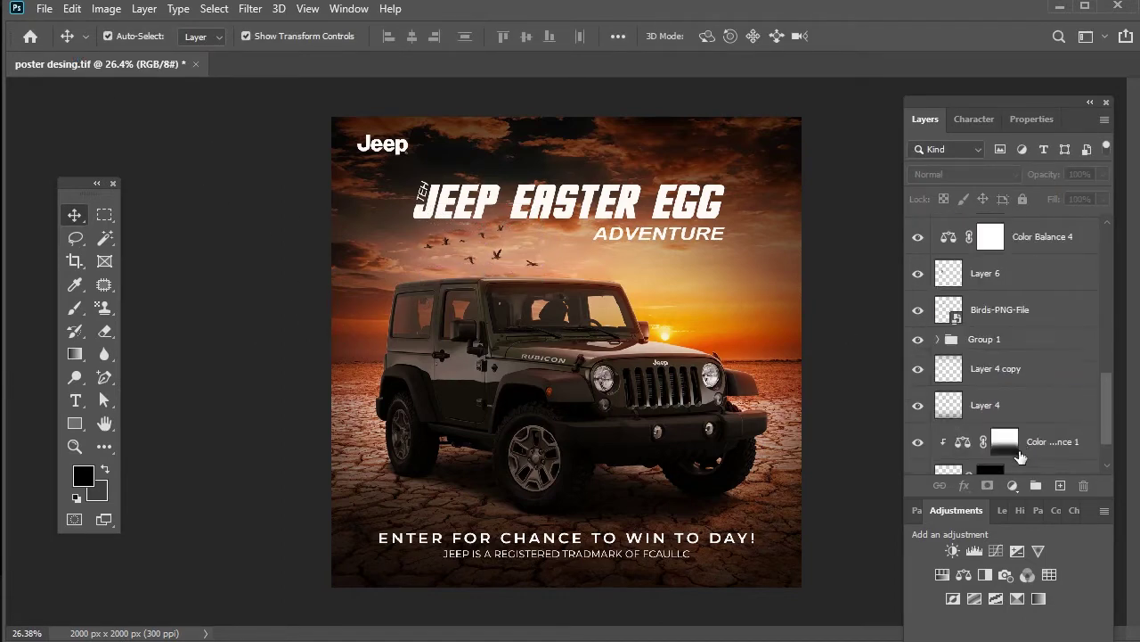
{"action": "left_click", "coordinate": [1020, 456]}
{"action": "scroll", "coordinate": [1018, 425], "scroll_direction": "up", "scroll_amount": 10}
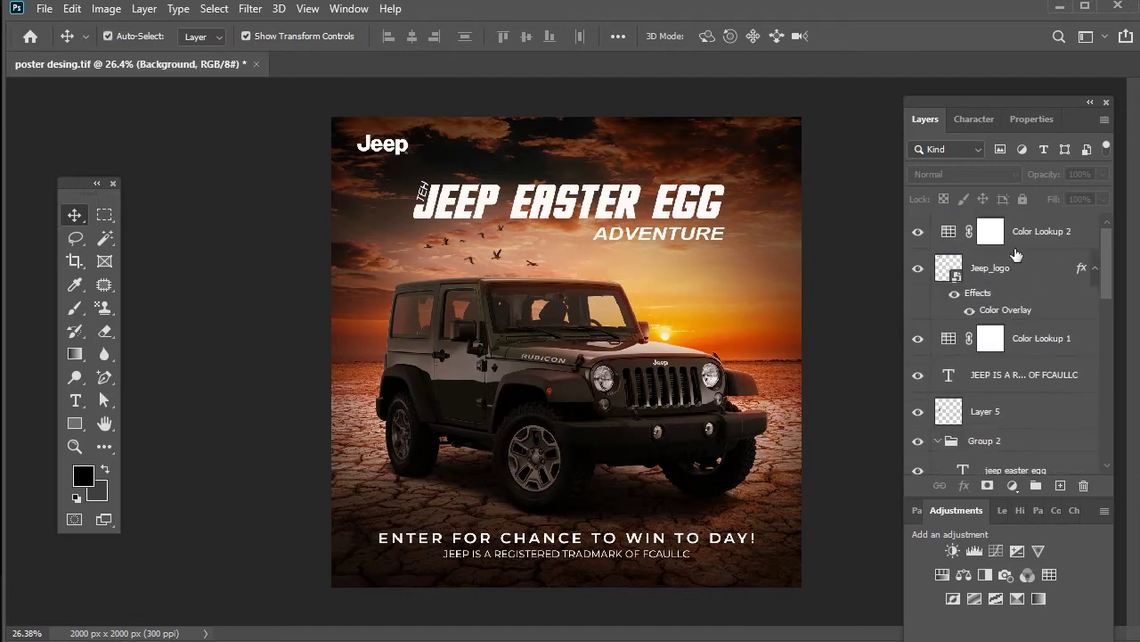
{"action": "key", "text": "ctrl+alt+a"}
{"action": "left_click_drag", "start_coordinate": [1039, 403], "coordinate": [1041, 496]}
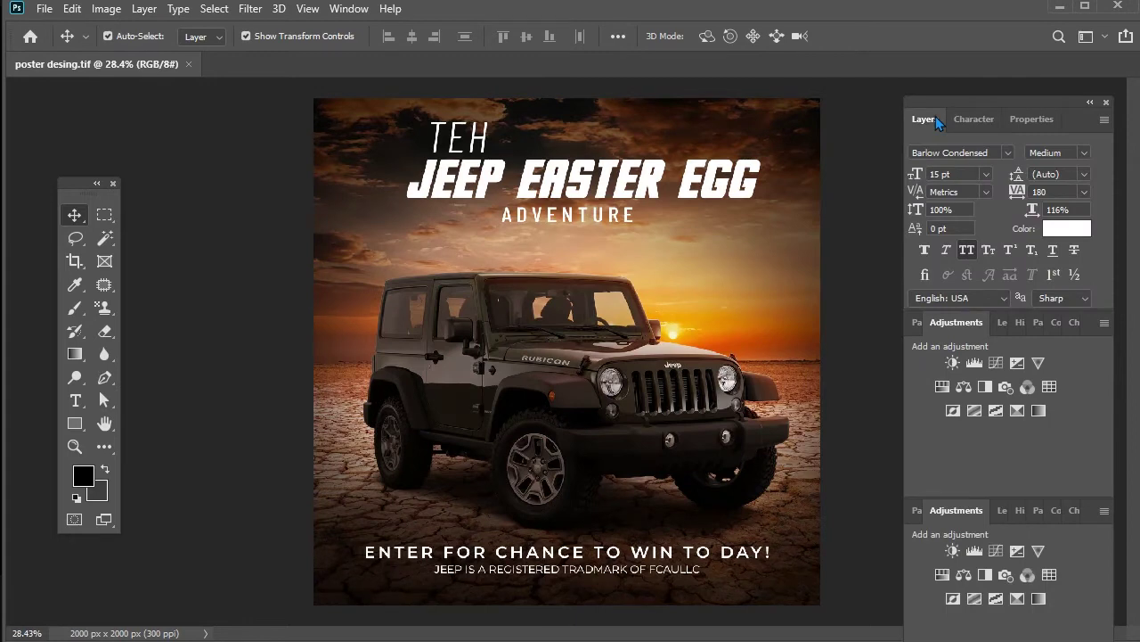
Restyle the small TEH text as Montserrat Italic at 10.35 pt with -20 tracking and 102% horizontal scale
{"action": "left_click", "coordinate": [927, 118]}
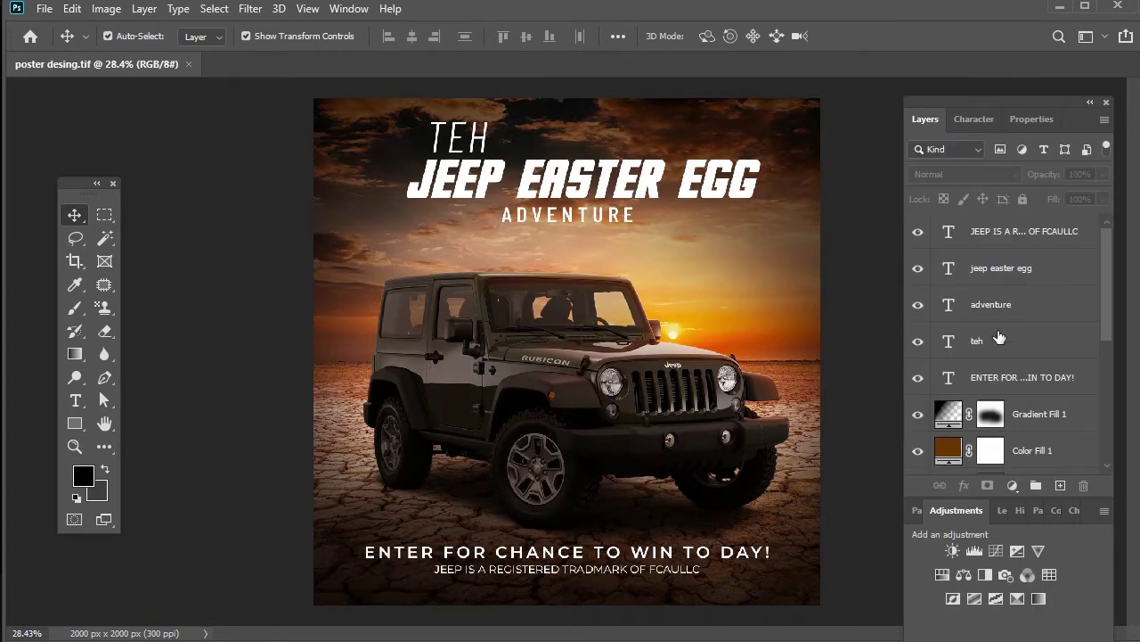
{"action": "left_click", "coordinate": [1037, 411]}
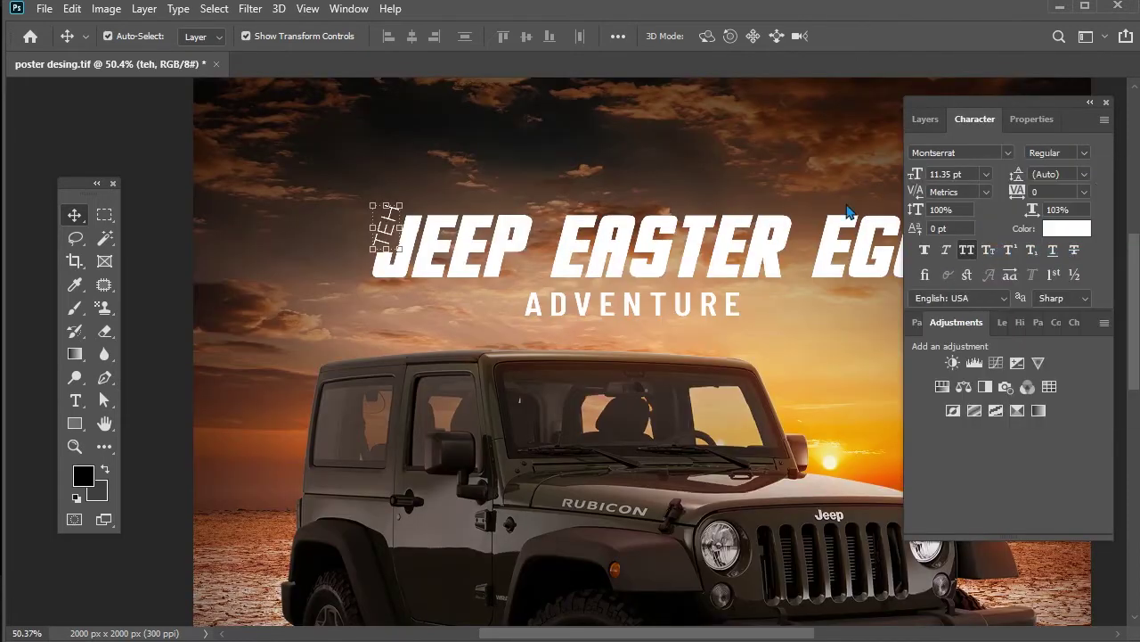
{"action": "left_click", "coordinate": [1084, 154]}
{"action": "left_click", "coordinate": [1025, 273]}
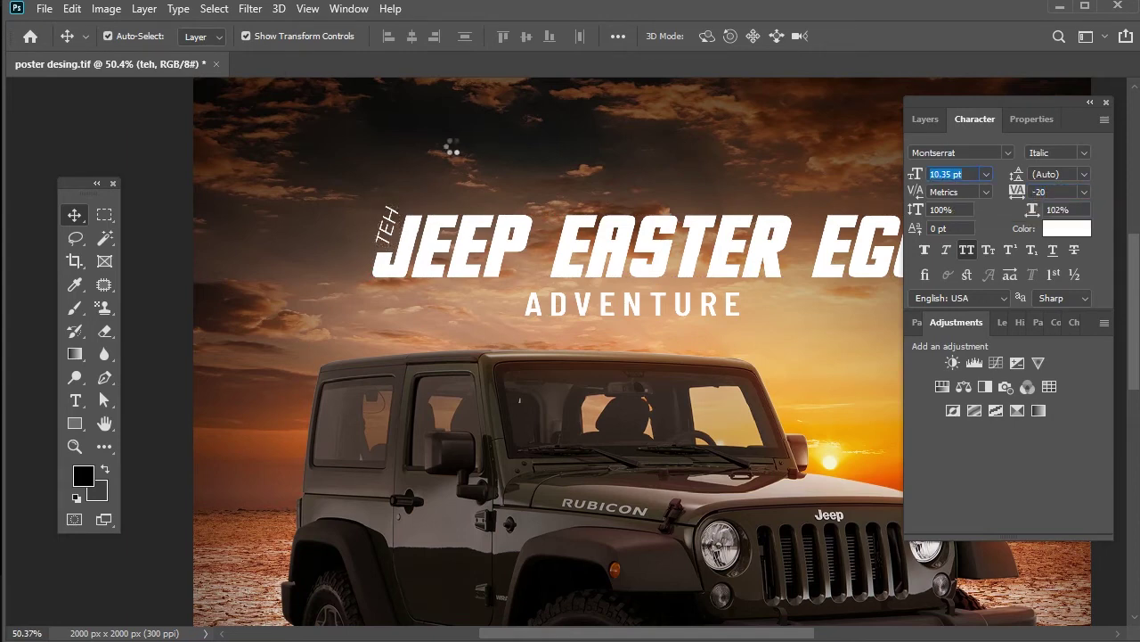
{"action": "left_click", "coordinate": [387, 244]}
{"action": "key", "text": "ctrl+t"}
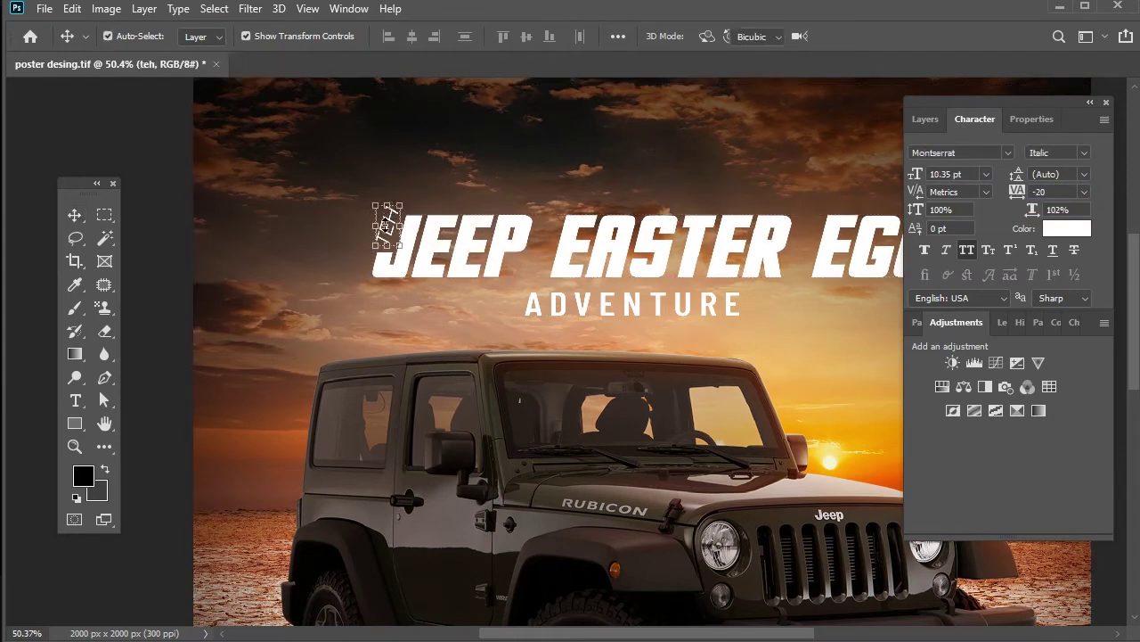
{"action": "key", "text": "Return"}
Move TEH and JEEP EASTER EGG upward together, and shift ADVENTURE up and right beneath the end of the title
{"action": "left_click", "coordinate": [475, 263], "text": "shift"}
{"action": "left_click_drag", "start_coordinate": [475, 264], "coordinate": [477, 217]}
{"action": "scroll", "coordinate": [478, 219], "scroll_direction": "down", "scroll_amount": 4}
{"action": "scroll", "coordinate": [530, 269], "scroll_direction": "down", "scroll_amount": 4}
{"action": "scroll", "coordinate": [534, 267], "scroll_direction": "up", "scroll_amount": 4}
{"action": "scroll", "coordinate": [537, 259], "scroll_direction": "down", "scroll_amount": 4}
{"action": "scroll", "coordinate": [571, 267], "scroll_direction": "up", "scroll_amount": 6}
{"action": "left_click_drag", "start_coordinate": [593, 277], "coordinate": [593, 254]}
{"action": "left_click_drag", "start_coordinate": [596, 340], "coordinate": [761, 275]}
Set the ADVENTURE text to Montserrat SemiBold with a tracking of 0
{"action": "left_click", "coordinate": [1008, 153]}
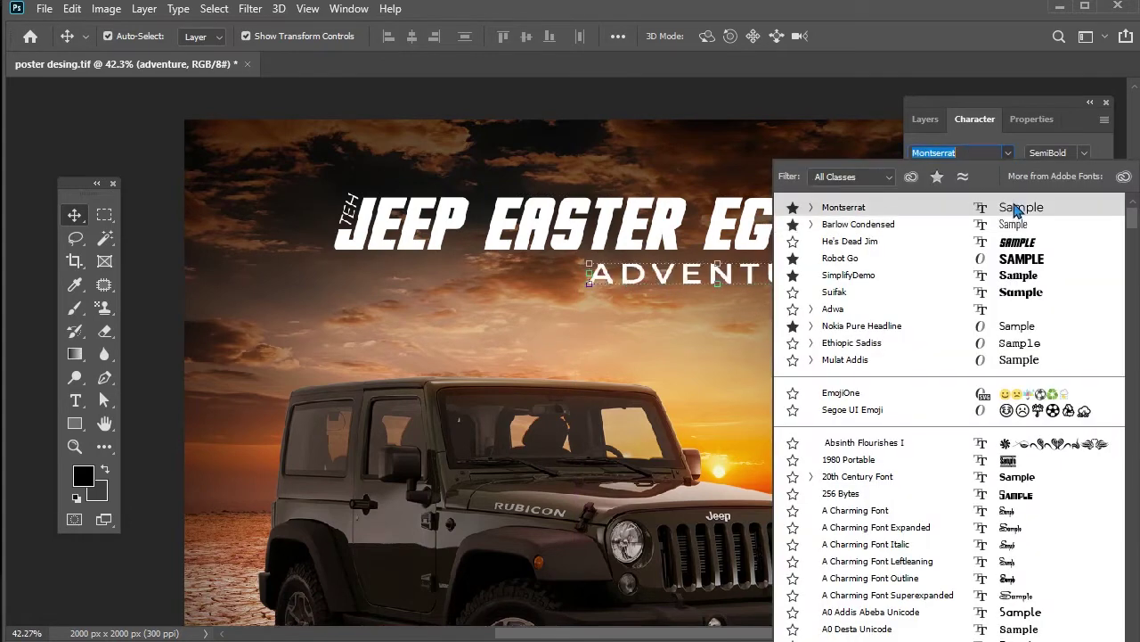
{"action": "left_click", "coordinate": [1016, 206]}
{"action": "left_click", "coordinate": [1084, 191]}
{"action": "left_click", "coordinate": [819, 288]}
{"action": "left_click", "coordinate": [1009, 154]}
{"action": "left_click", "coordinate": [1010, 155]}
{"action": "left_click", "coordinate": [807, 365]}
{"action": "left_click", "coordinate": [657, 80]}
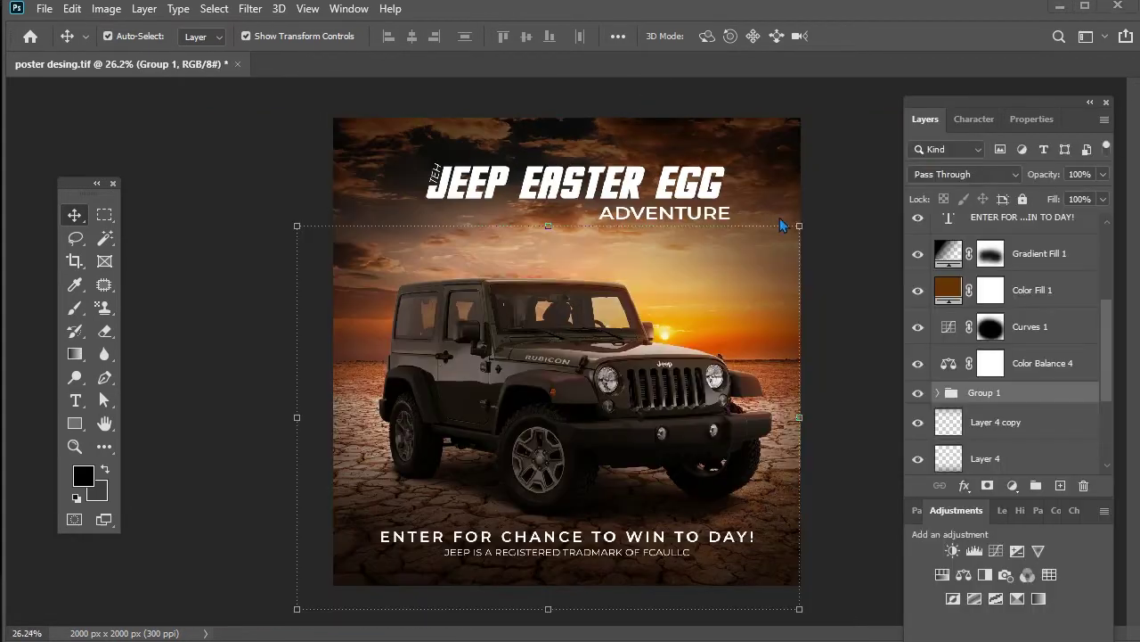
Slightly adjust the size and position of the jeep group, Group 1
{"action": "left_click_drag", "start_coordinate": [787, 224], "coordinate": [790, 231]}
{"action": "left_click_drag", "start_coordinate": [546, 233], "coordinate": [546, 225]}
{"action": "key", "text": "Return"}
Change the ADVENTURE text's font to Arial Bold
{"action": "left_click", "coordinate": [665, 213]}
{"action": "left_click", "coordinate": [974, 119]}
{"action": "left_click", "coordinate": [958, 152]}
{"action": "type", "text": "arial"}
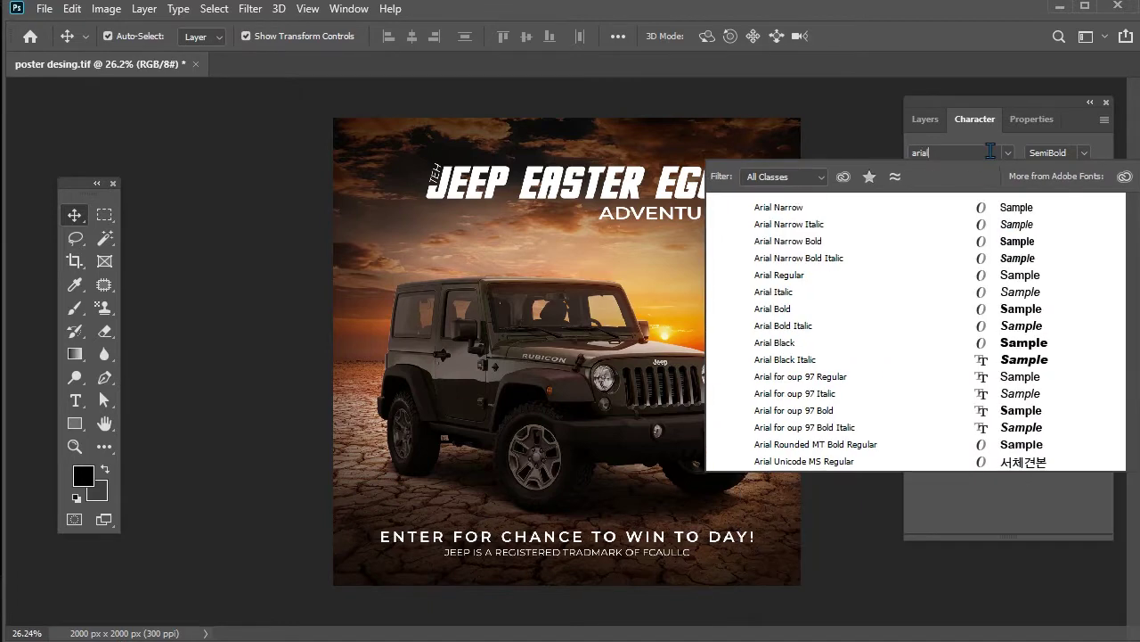
{"action": "left_click", "coordinate": [1025, 272]}
{"action": "left_click", "coordinate": [665, 212]}
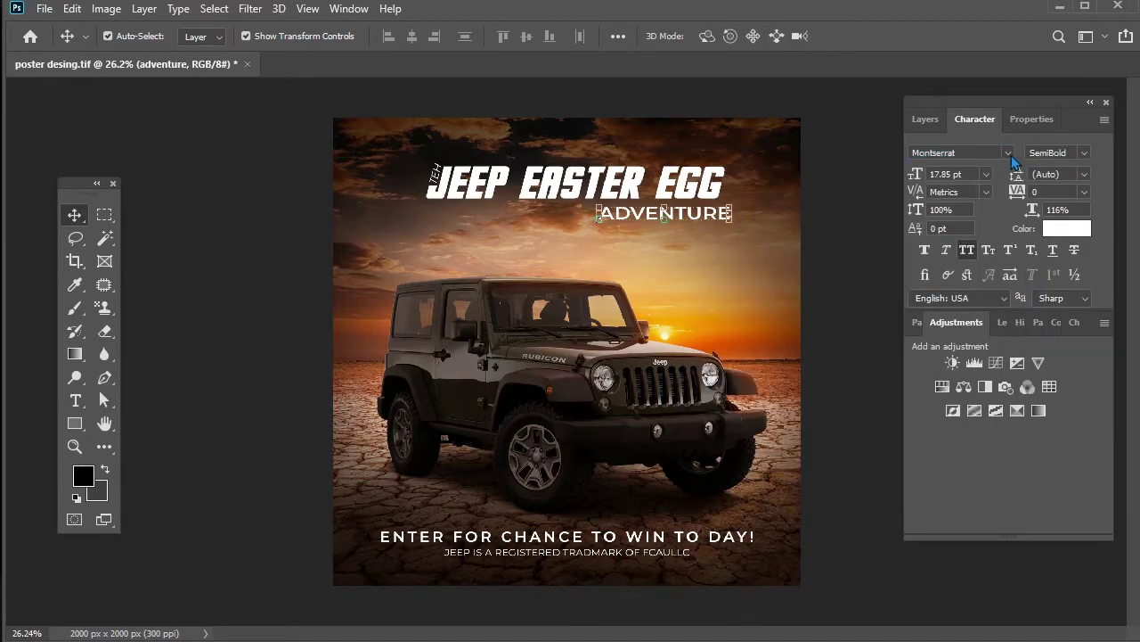
{"action": "left_click", "coordinate": [1007, 153]}
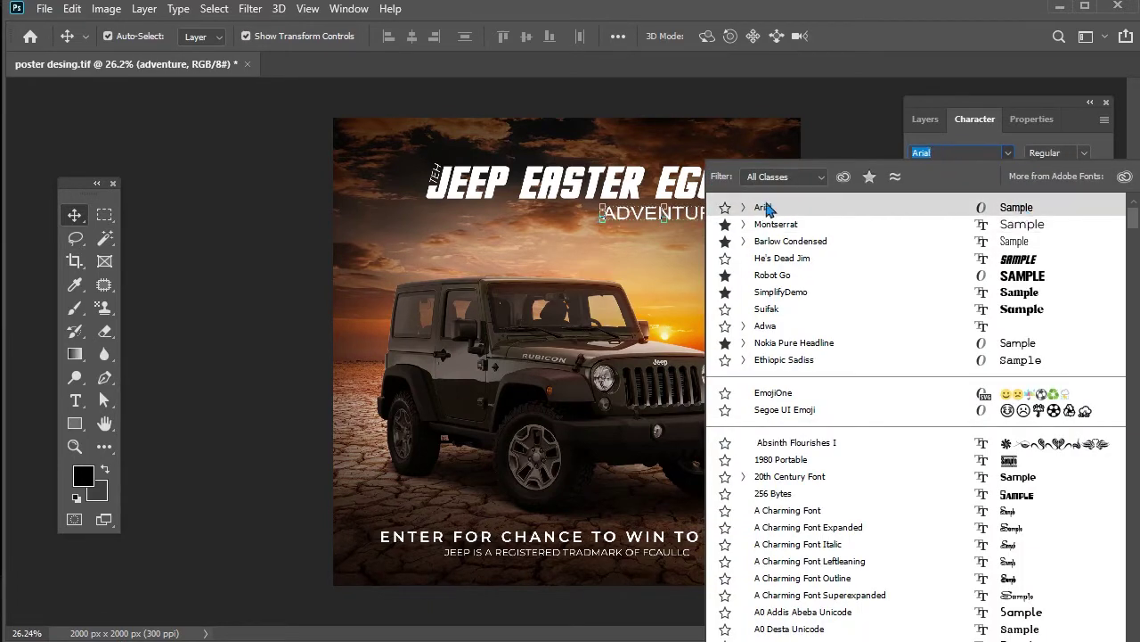
{"action": "left_click", "coordinate": [897, 215]}
{"action": "left_click", "coordinate": [1058, 153]}
{"action": "left_click", "coordinate": [998, 253]}
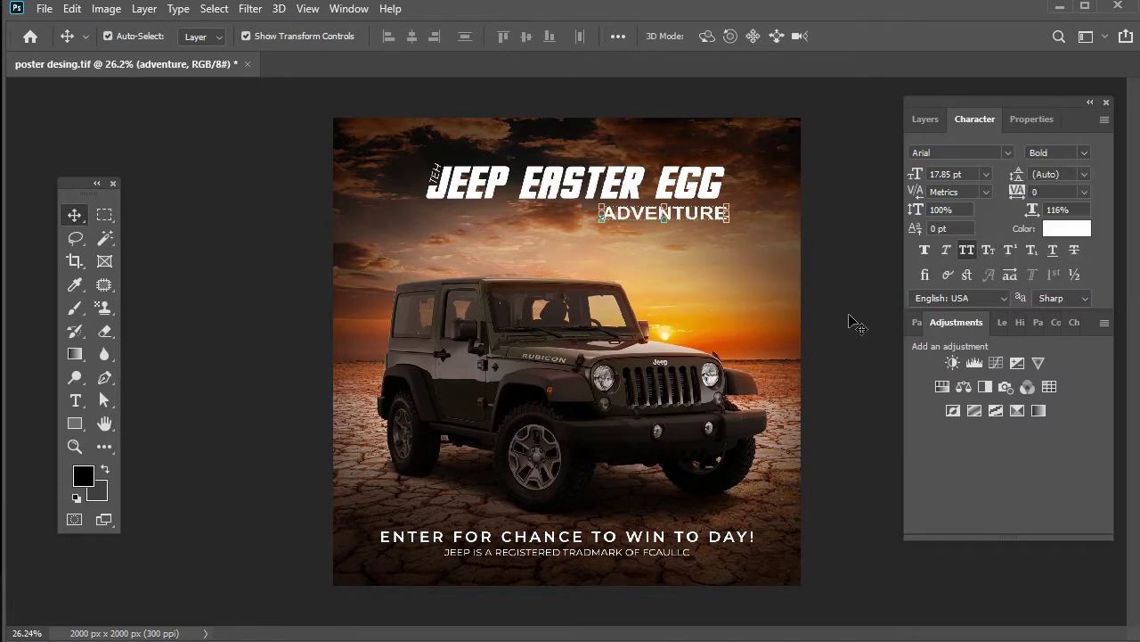
Select TEH, JEEP EASTER EGG and ADVENTURE together, enlarge them slightly and move them down closer to the jeep's roof
{"action": "left_click", "coordinate": [784, 267]}
{"action": "left_click", "coordinate": [443, 190]}
{"action": "left_click", "coordinate": [435, 171]}
{"action": "left_click", "coordinate": [732, 208]}
{"action": "left_click", "coordinate": [732, 209]}
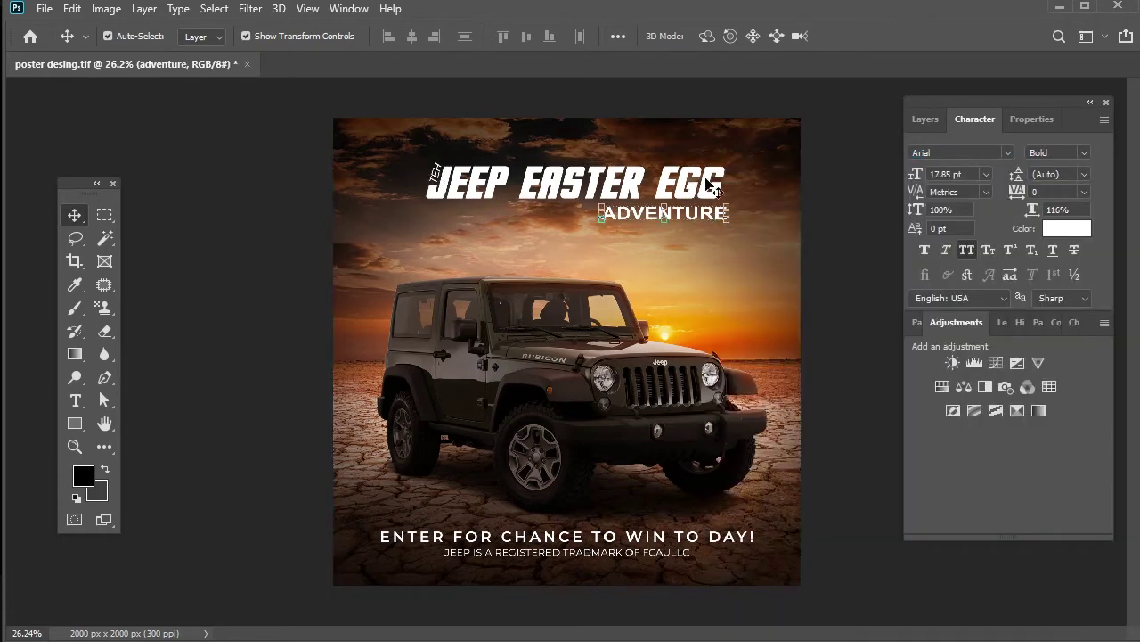
{"action": "left_click", "coordinate": [446, 183], "text": "shift"}
{"action": "key", "text": "ctrl+t"}
{"action": "left_click_drag", "start_coordinate": [450, 183], "coordinate": [450, 209]}
{"action": "left_click_drag", "start_coordinate": [728, 219], "coordinate": [735, 218]}
{"action": "key", "text": "Return"}
{"action": "key", "text": "shift+Left"}
{"action": "key", "text": "shift+Left"}
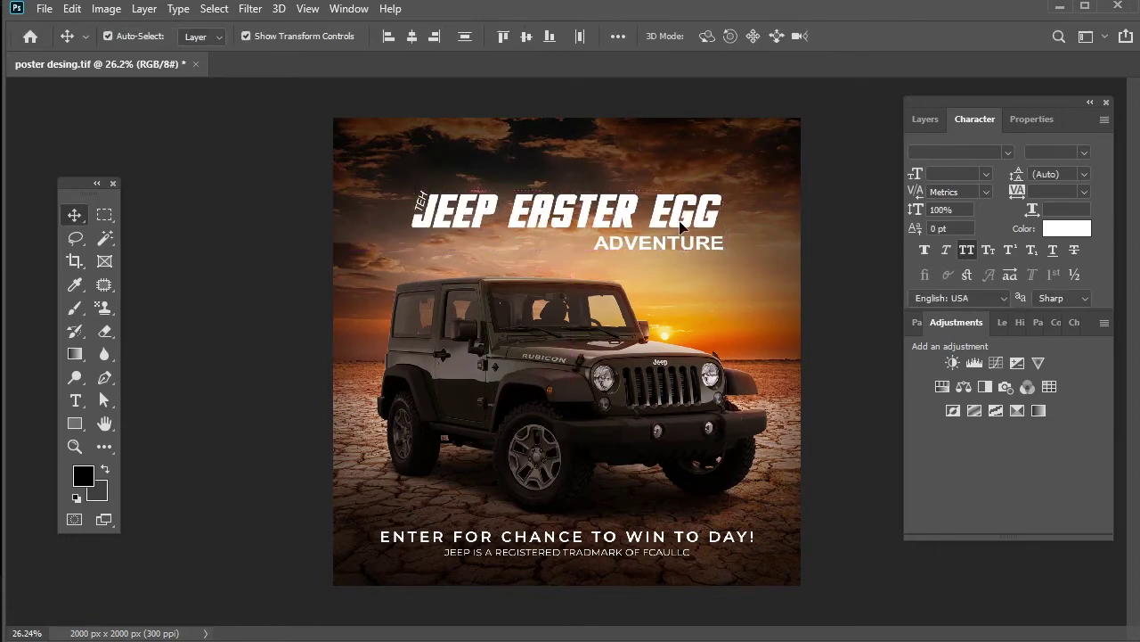
Add a Color Lookup adjustment layer with the 3Strip.look 3DLUT and lower its opacity
{"action": "left_click", "coordinate": [925, 118]}
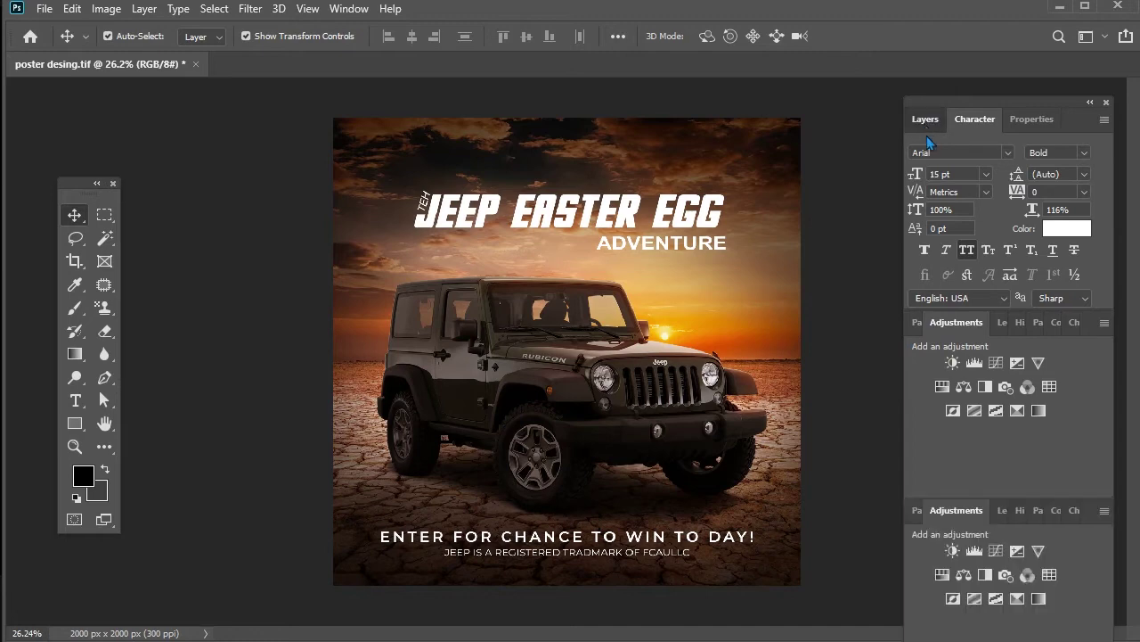
{"action": "left_click", "coordinate": [1012, 485]}
{"action": "left_click", "coordinate": [1034, 387]}
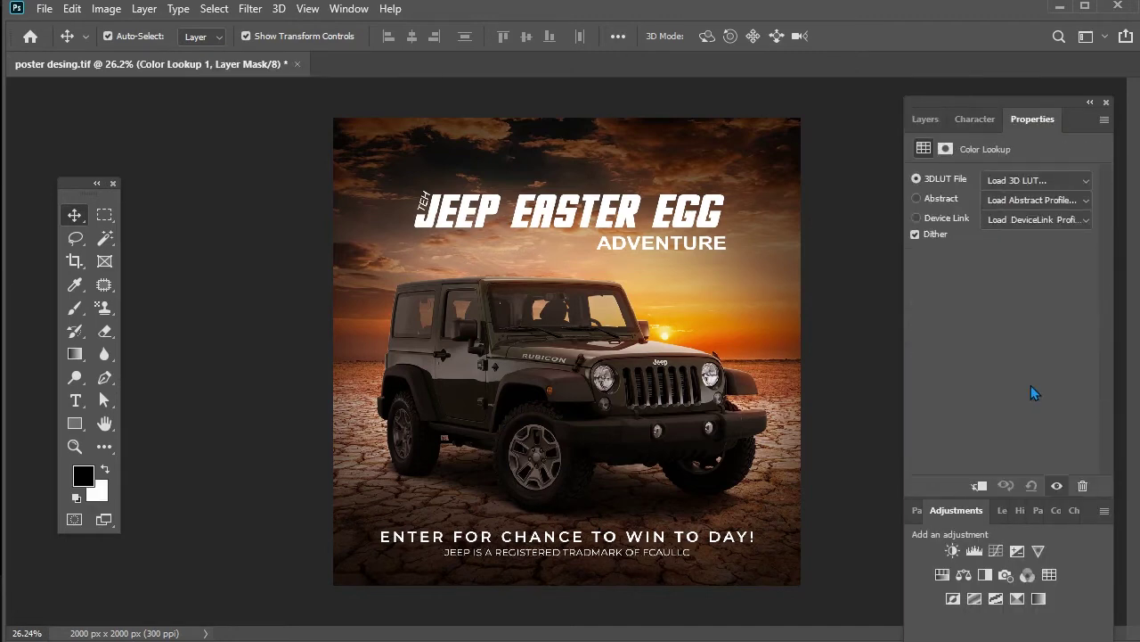
{"action": "left_click", "coordinate": [1027, 183]}
{"action": "left_click", "coordinate": [1021, 260]}
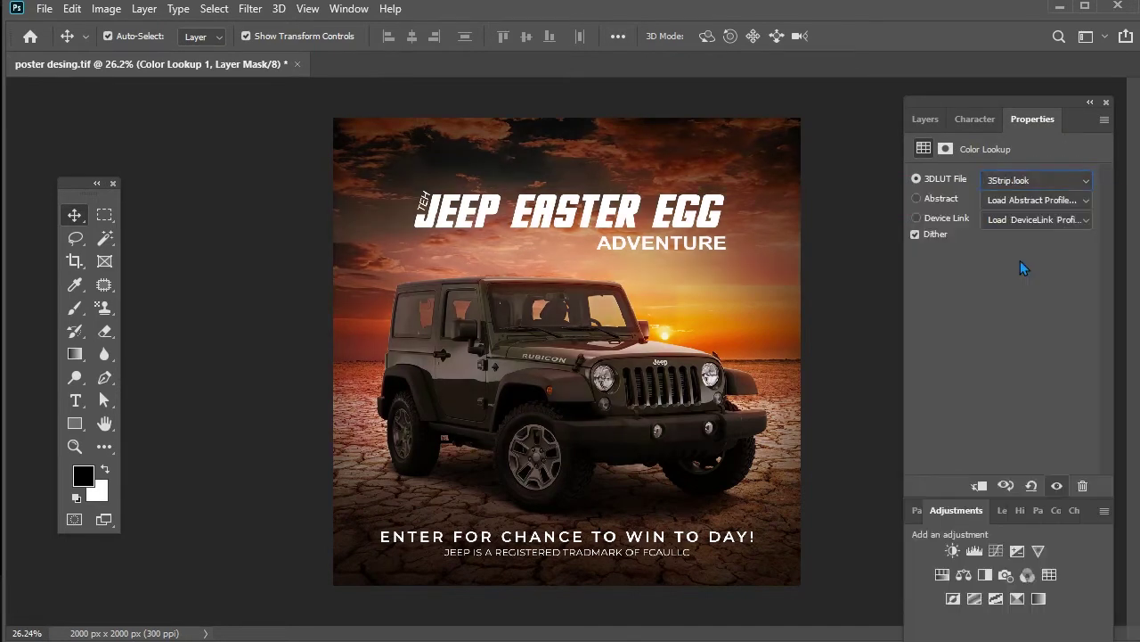
{"action": "key", "text": "F7"}
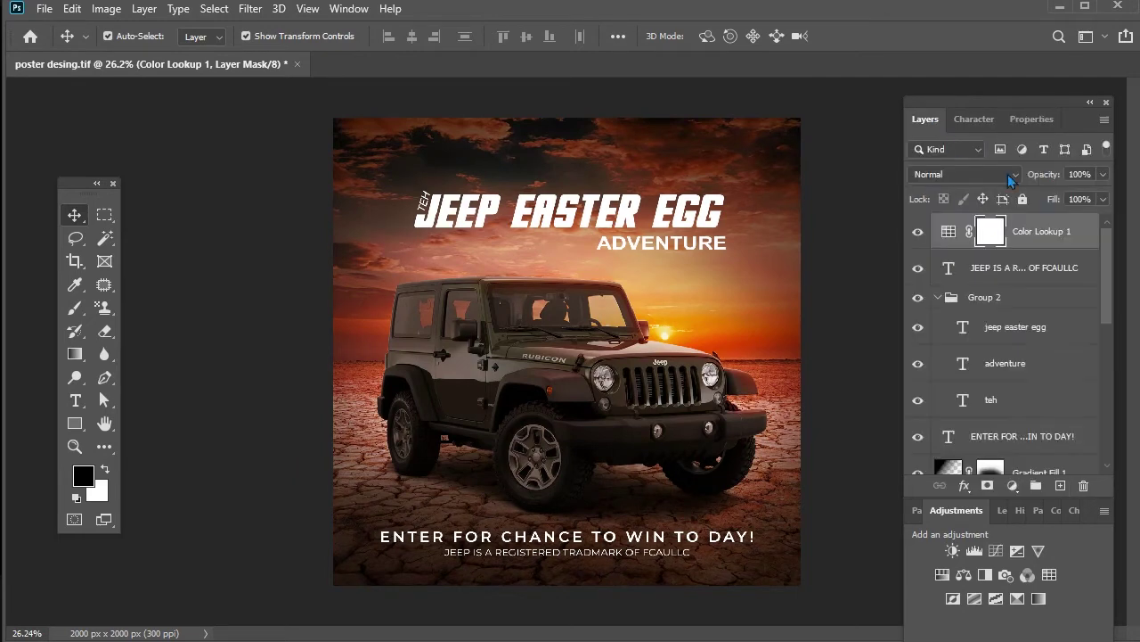
{"action": "left_click_drag", "start_coordinate": [1105, 175], "coordinate": [1069, 204]}
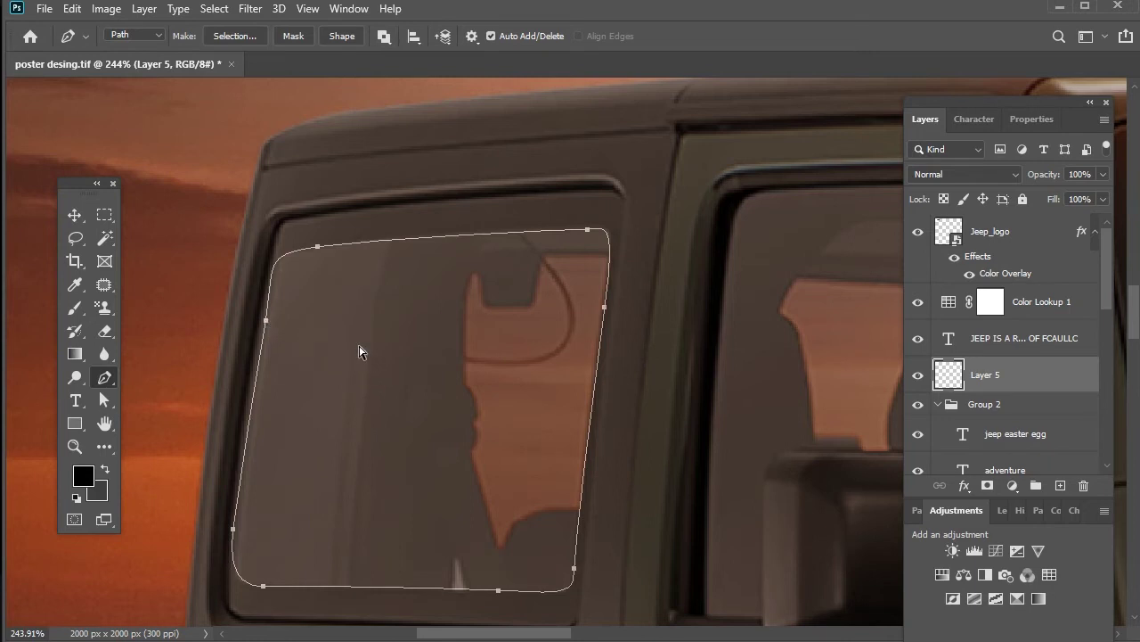
Turn the path drawn around the jeep's rear side window into a selection on Layer 5
{"action": "key", "text": "w"}
{"action": "key", "text": "p"}
{"action": "right_click", "coordinate": [470, 356]}
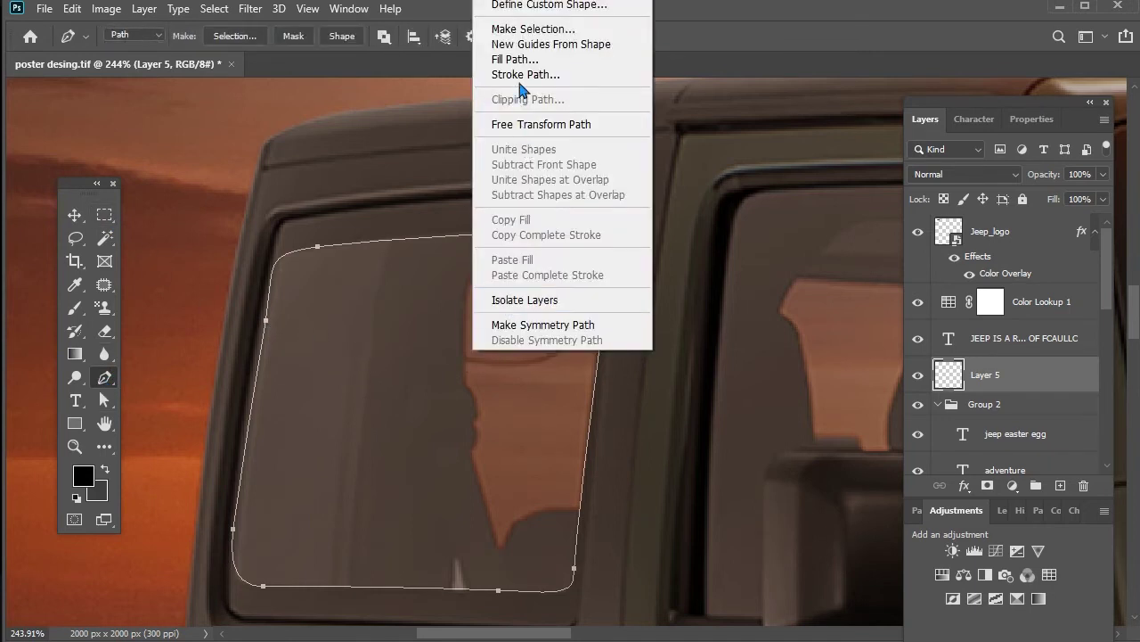
{"action": "left_click", "coordinate": [533, 28]}
{"action": "left_click", "coordinate": [537, 156]}
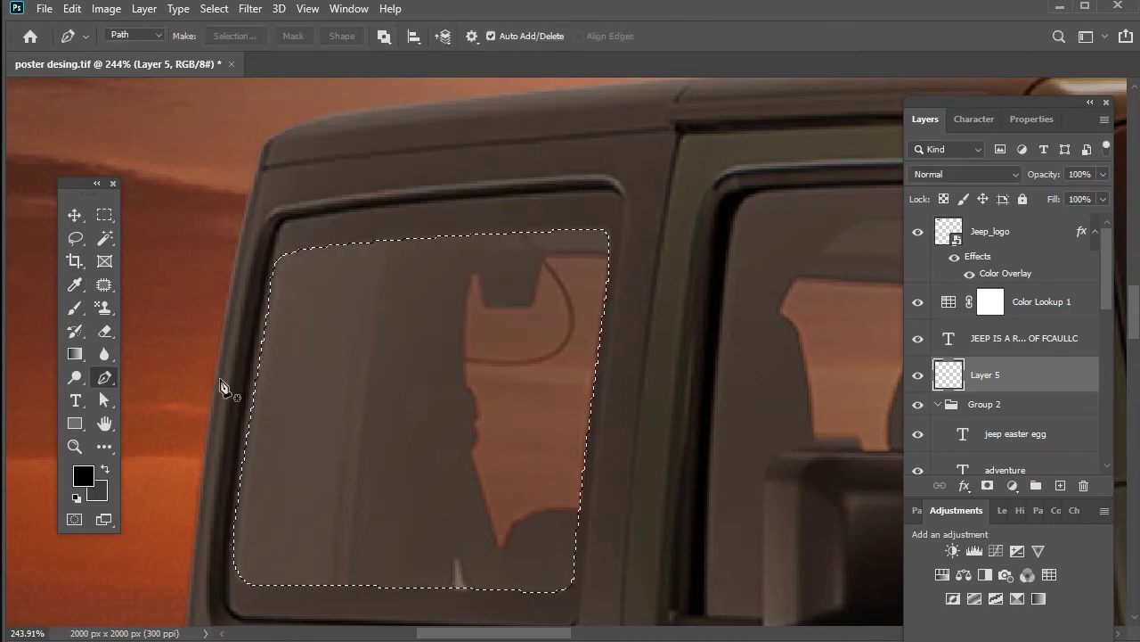
Set up an orange-to-transparent gradient for the Gradient tool, using colour fc5b00 sampled from the sunset
{"action": "left_click", "coordinate": [75, 353]}
{"action": "left_click", "coordinate": [125, 36]}
{"action": "left_click", "coordinate": [680, 455]}
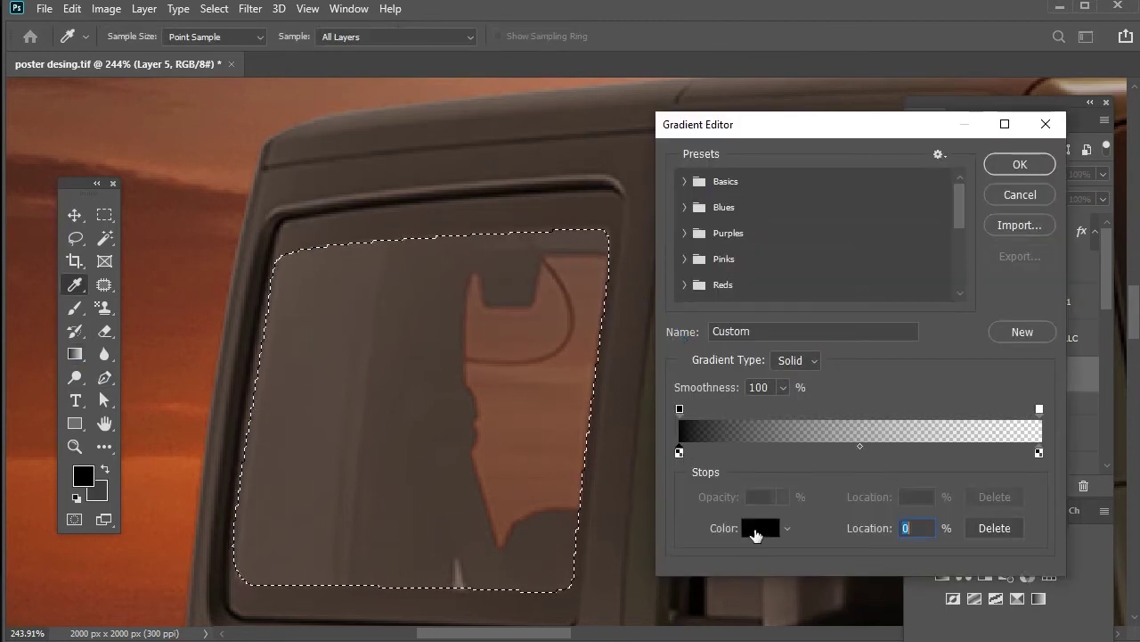
{"action": "left_click", "coordinate": [758, 527]}
{"action": "left_click", "coordinate": [161, 477]}
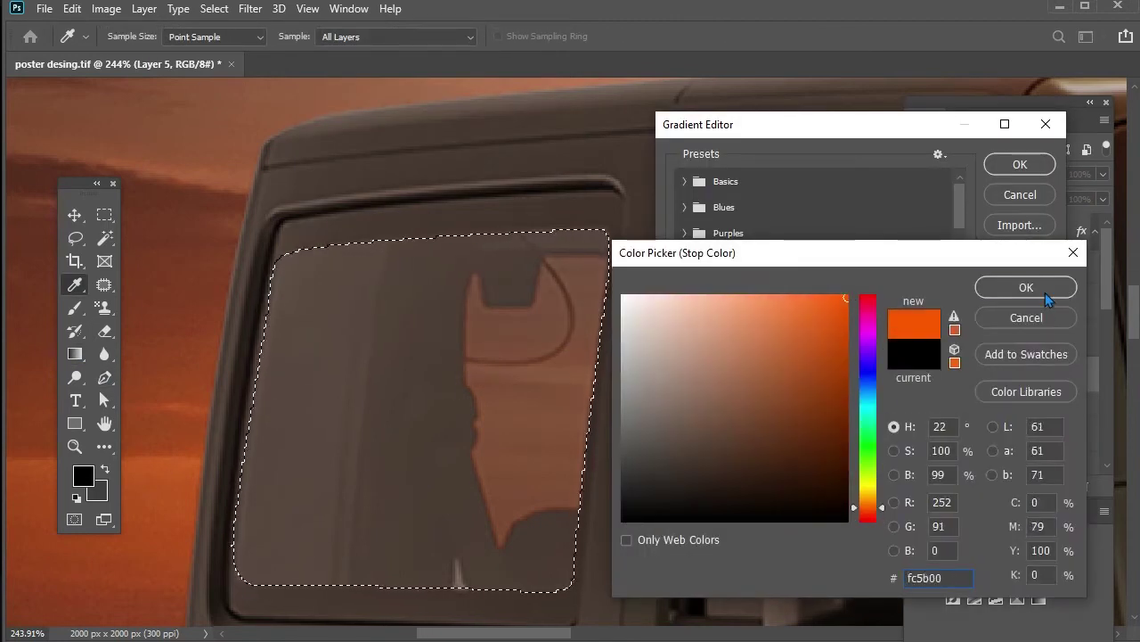
{"action": "left_click", "coordinate": [1026, 287]}
{"action": "left_click", "coordinate": [1020, 164]}
Fill the rear side window selection on Layer 5 with a horizontal orange gradient fading towards the front of the jeep
{"action": "left_click_drag", "start_coordinate": [140, 394], "coordinate": [515, 396]}
{"action": "left_click_drag", "start_coordinate": [173, 403], "coordinate": [595, 401]}
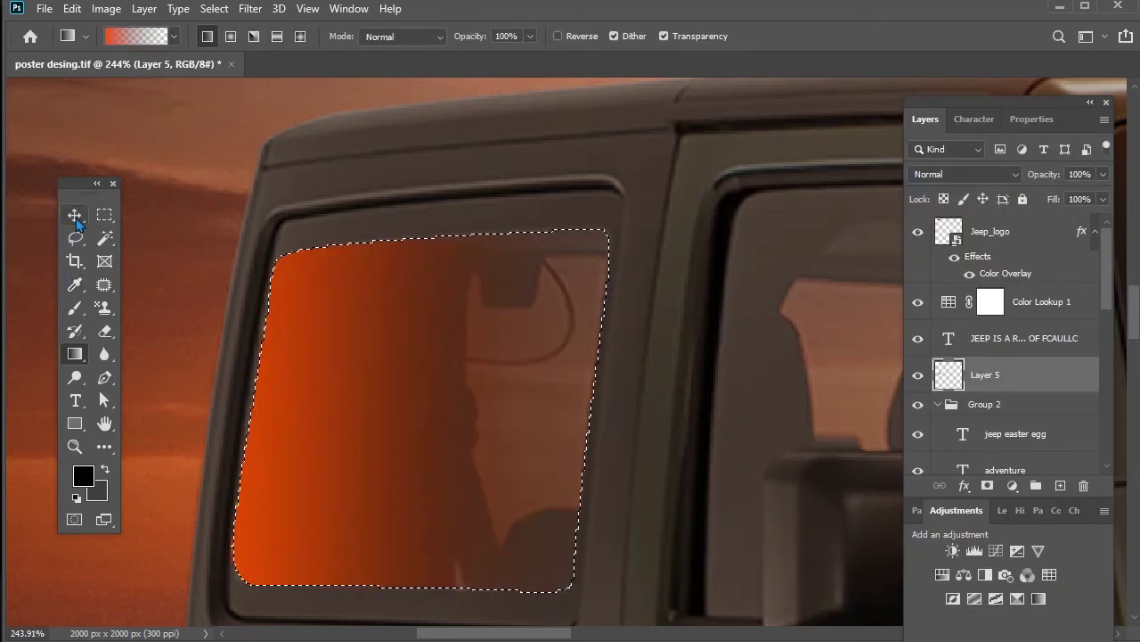
{"action": "left_click_drag", "start_coordinate": [18, 424], "coordinate": [825, 412]}
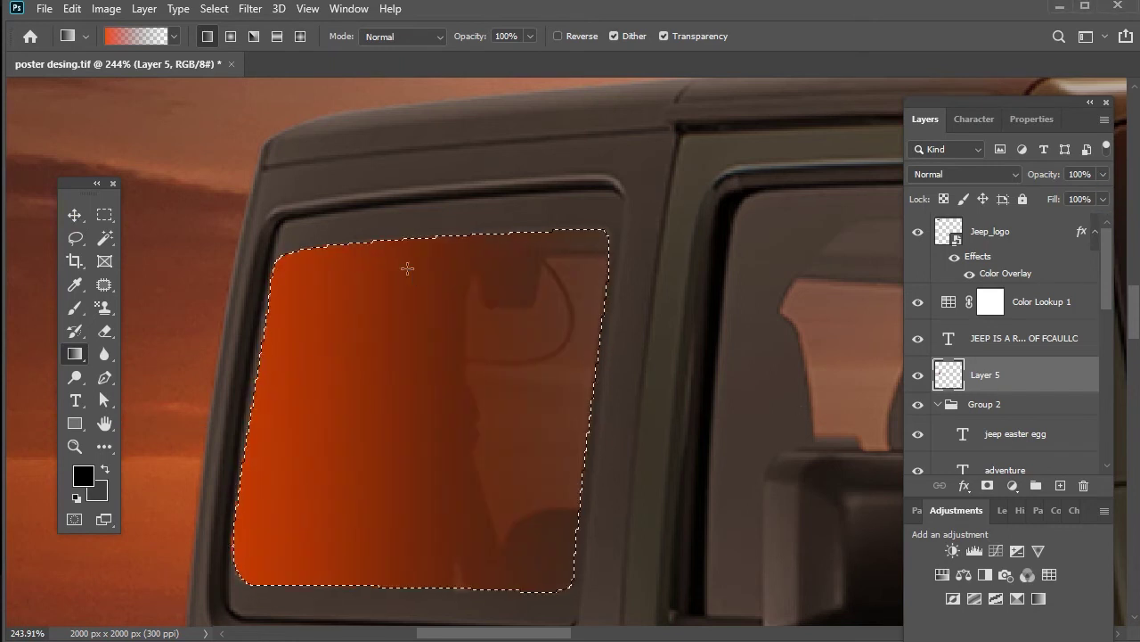
Lower Layer 5's opacity to 18% and deselect the rear side window
{"action": "left_click", "coordinate": [1103, 175]}
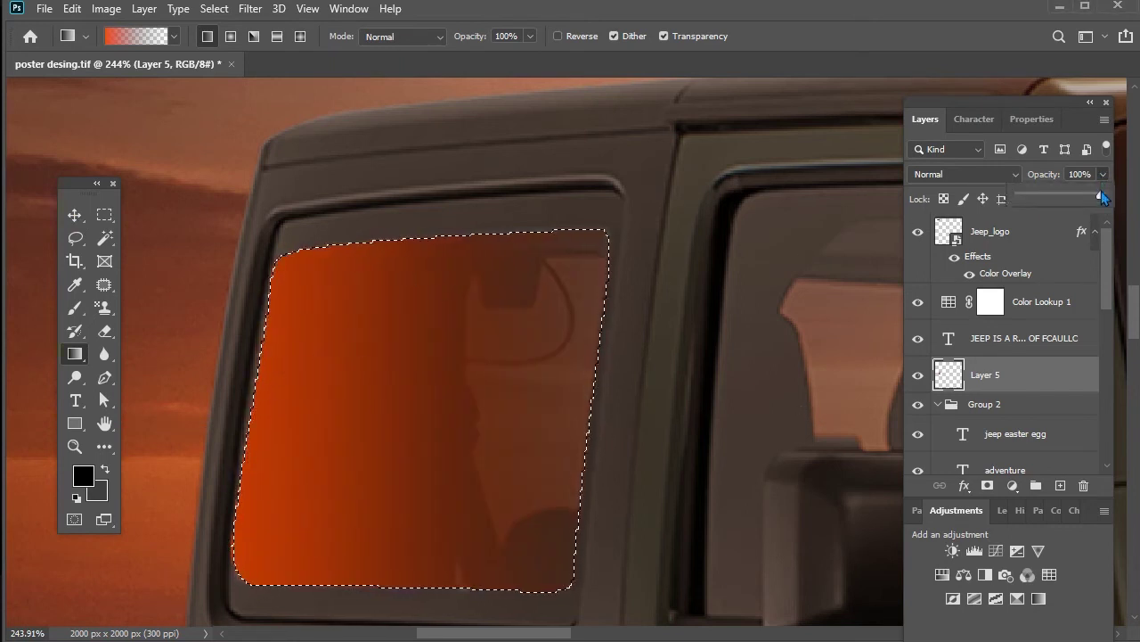
{"action": "left_click_drag", "start_coordinate": [1054, 200], "coordinate": [1033, 198]}
{"action": "left_click", "coordinate": [104, 217]}
{"action": "left_click", "coordinate": [155, 237]}
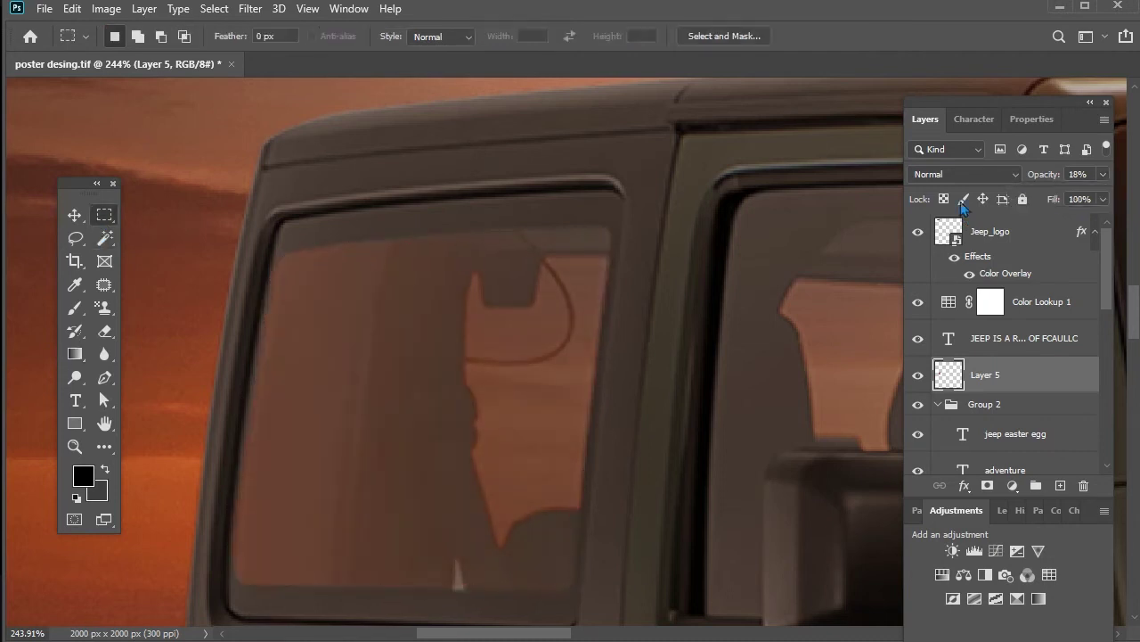
Set Layer 5's blend mode to Hard Light and its opacity to 16%
{"action": "left_click", "coordinate": [964, 175]}
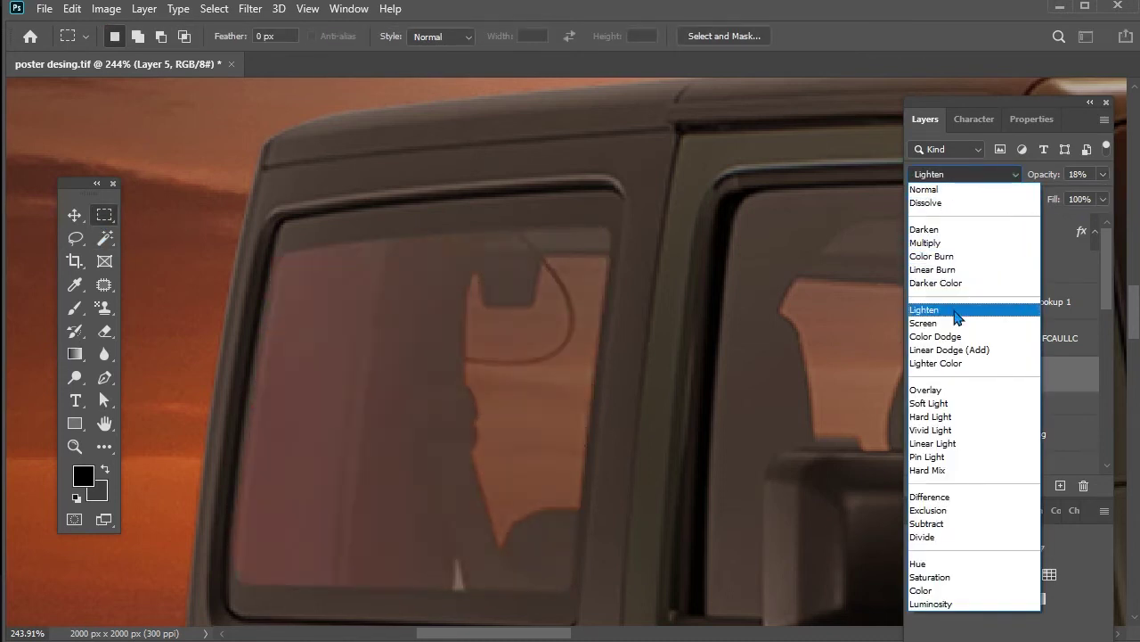
{"action": "left_click", "coordinate": [957, 416]}
{"action": "left_click", "coordinate": [1103, 173]}
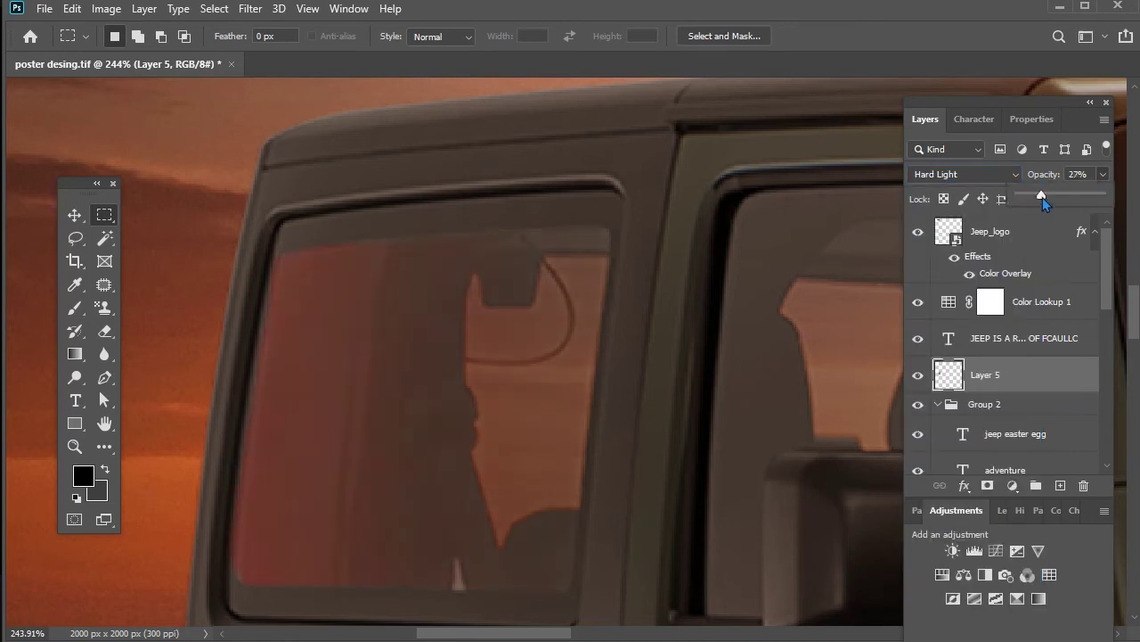
{"action": "left_click", "coordinate": [76, 218]}
{"action": "scroll", "coordinate": [262, 285], "scroll_direction": "down", "scroll_amount": 1}
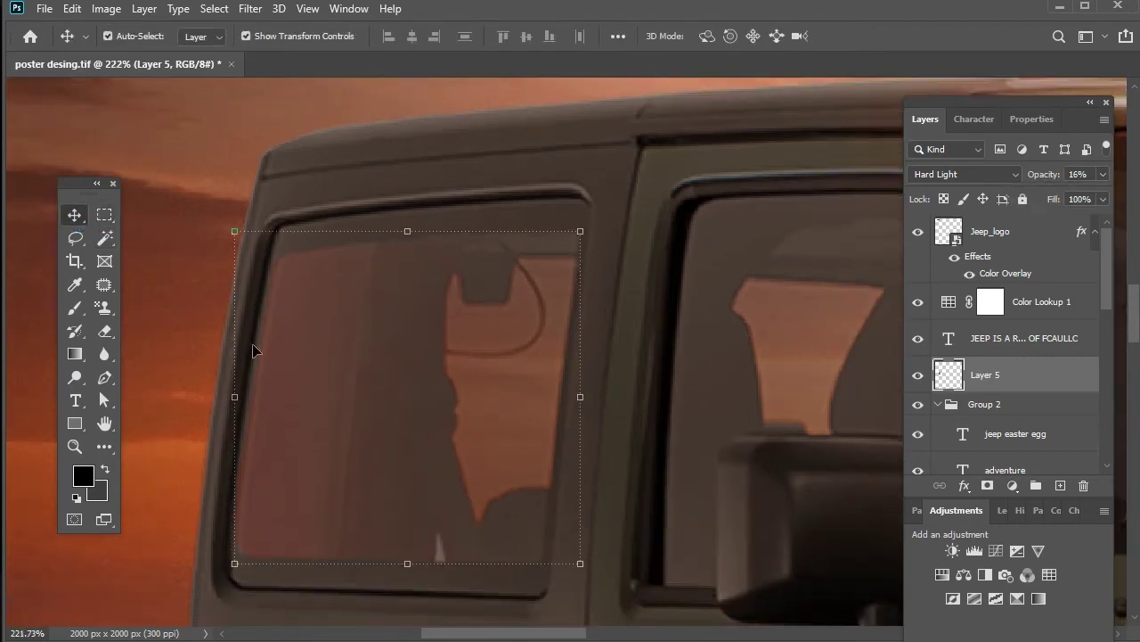
{"action": "left_click", "coordinate": [199, 507]}
Add a new empty layer between Group 1 and Layer 4 copy for the front door window
{"action": "scroll", "coordinate": [387, 537], "scroll_direction": "down", "scroll_amount": 3}
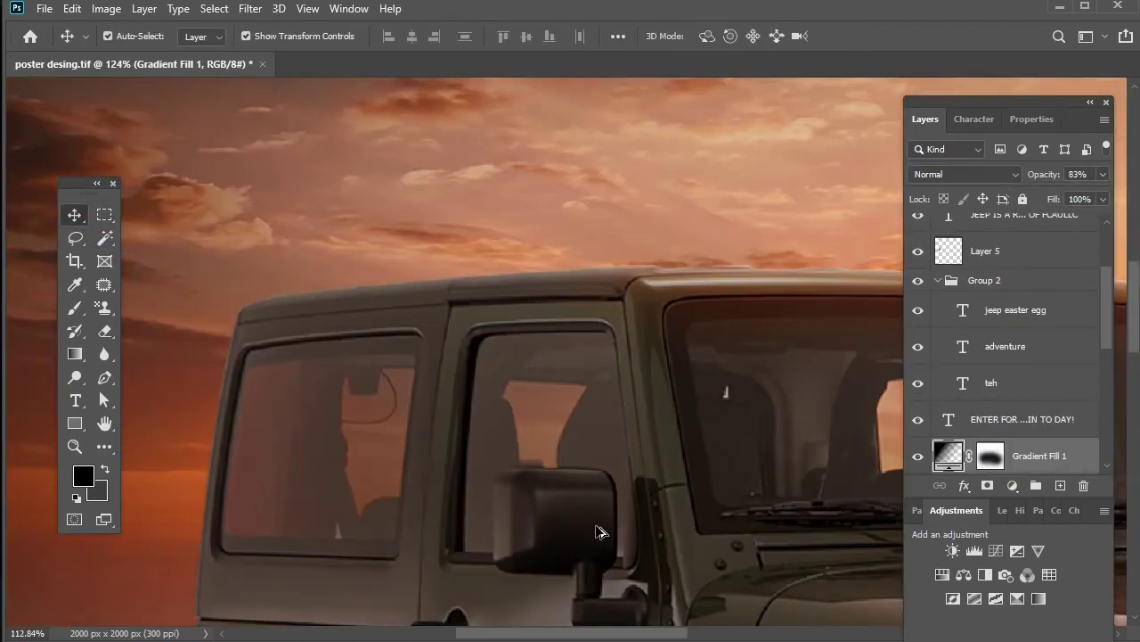
{"action": "scroll", "coordinate": [597, 532], "scroll_direction": "down", "scroll_amount": 1}
{"action": "scroll", "coordinate": [580, 433], "scroll_direction": "up", "scroll_amount": 3}
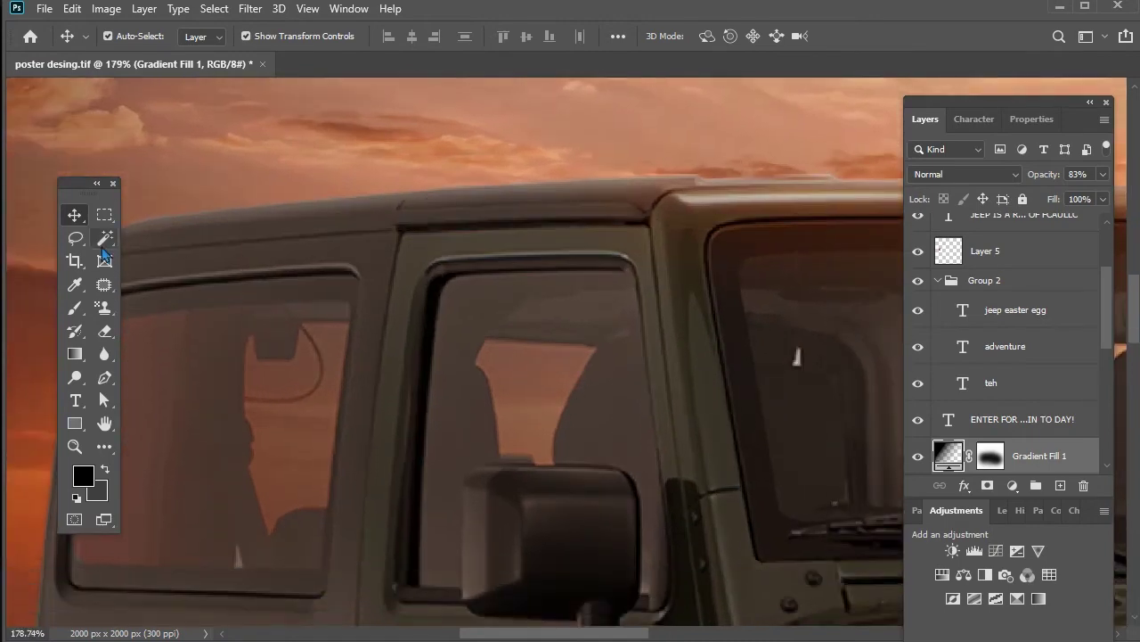
{"action": "left_click", "coordinate": [105, 377]}
{"action": "scroll", "coordinate": [1036, 437], "scroll_direction": "down", "scroll_amount": 5}
{"action": "scroll", "coordinate": [1019, 445], "scroll_direction": "up", "scroll_amount": 2}
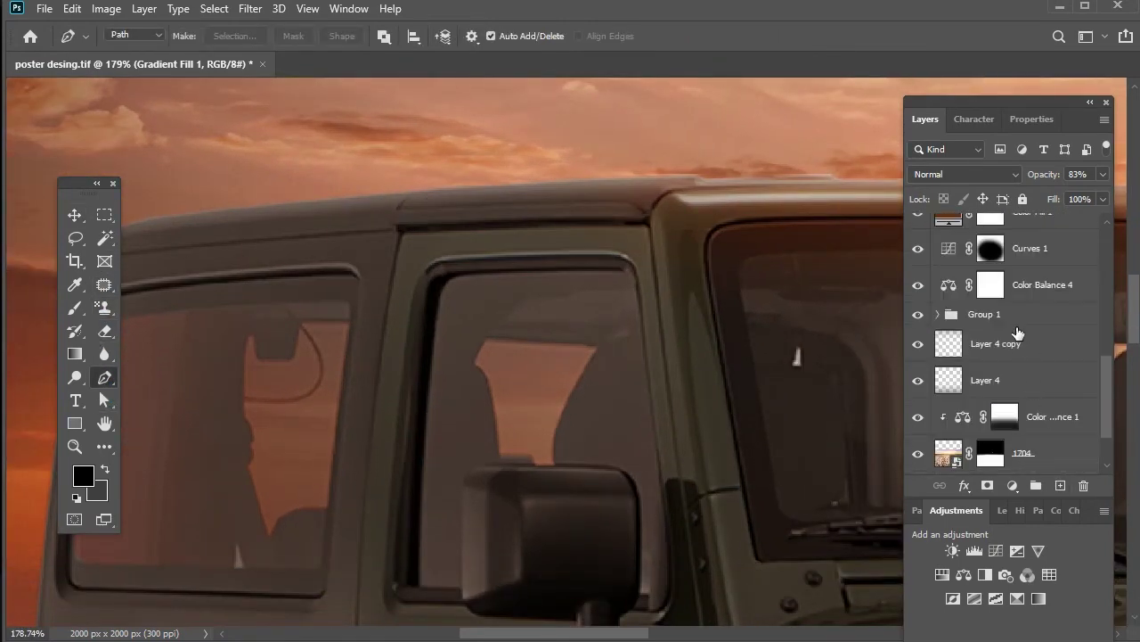
{"action": "left_click", "coordinate": [1026, 286]}
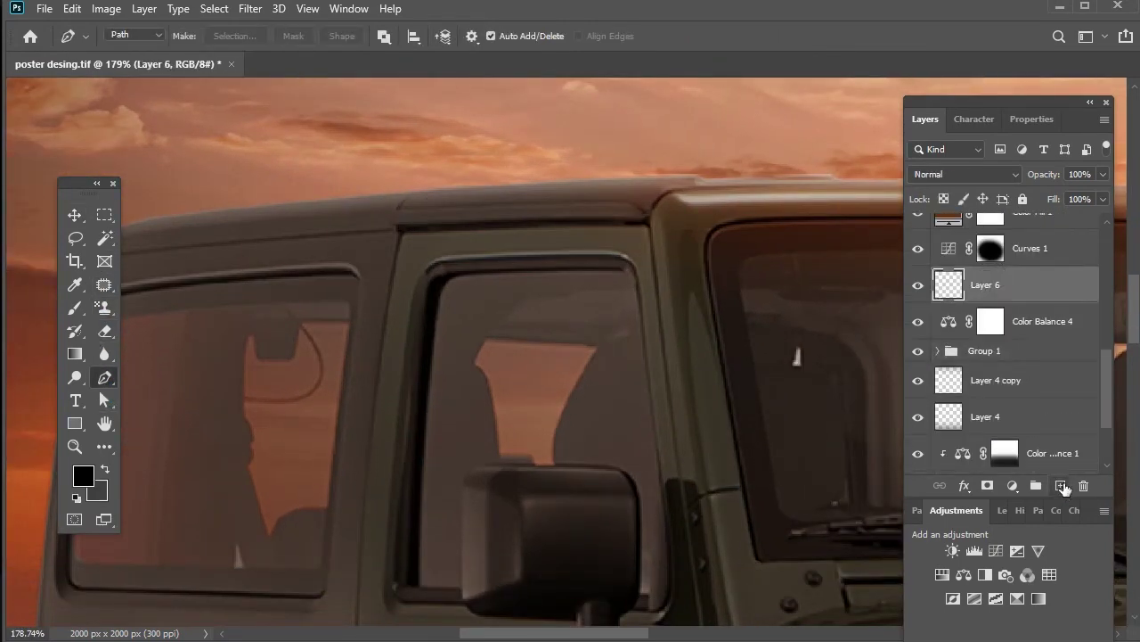
{"action": "left_click", "coordinate": [1016, 346]}
{"action": "left_click", "coordinate": [1058, 484]}
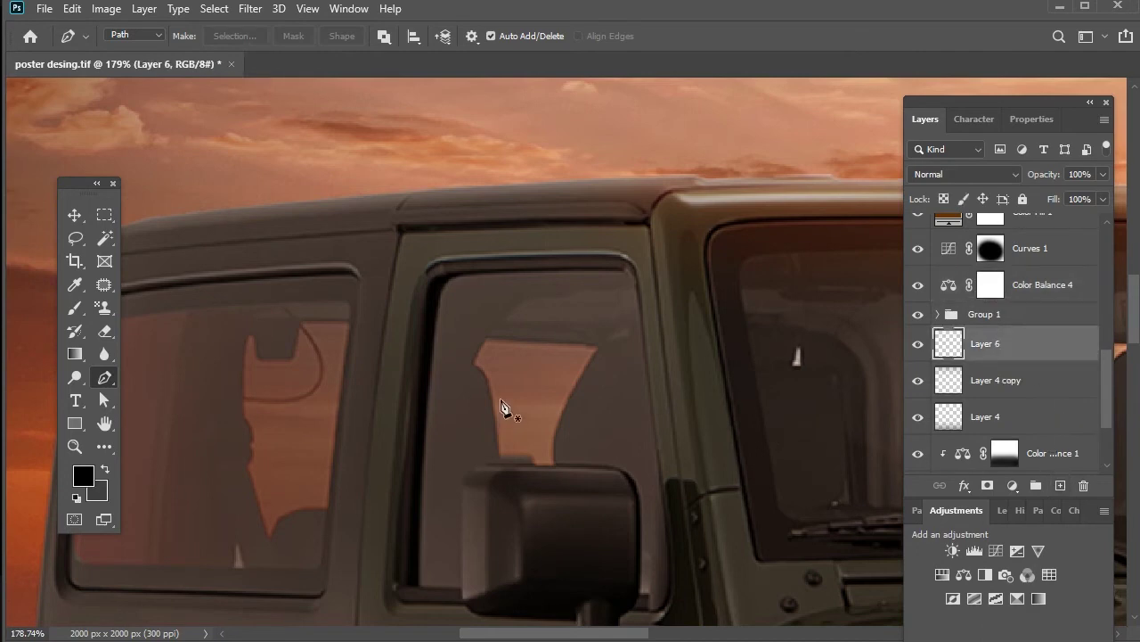
Trace a closed Pen tool path around the front door window's glass, leaving out the side mirror
{"action": "scroll", "coordinate": [427, 350], "scroll_direction": "up", "scroll_amount": 2}
{"action": "left_click_drag", "start_coordinate": [410, 373], "coordinate": [425, 267]}
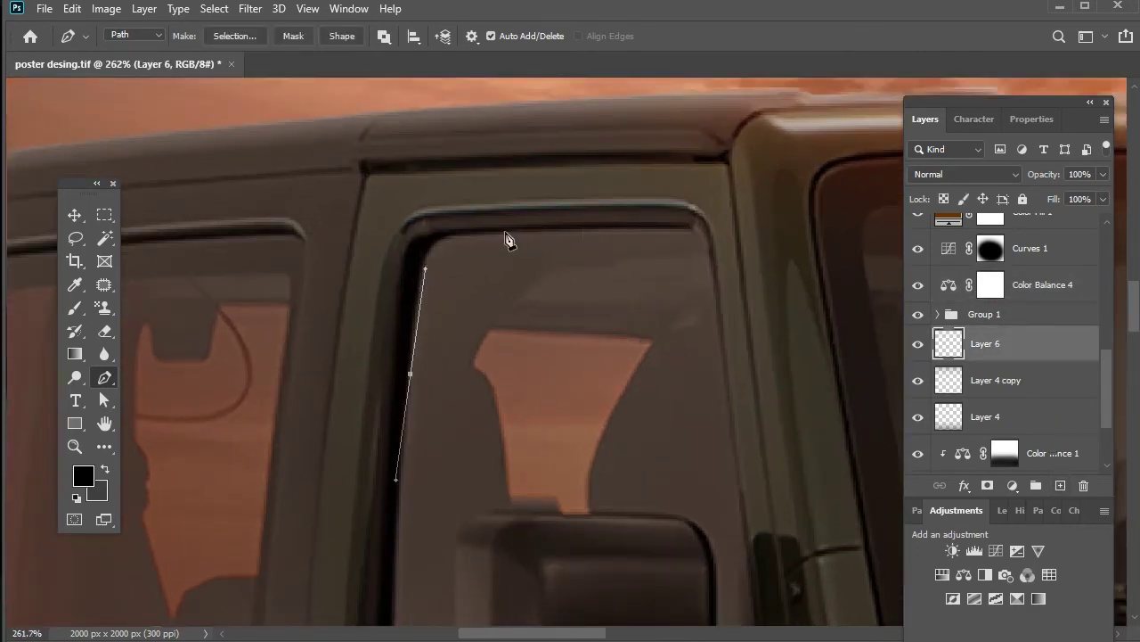
{"action": "key", "text": "ctrl+z"}
{"action": "left_click", "coordinate": [665, 230]}
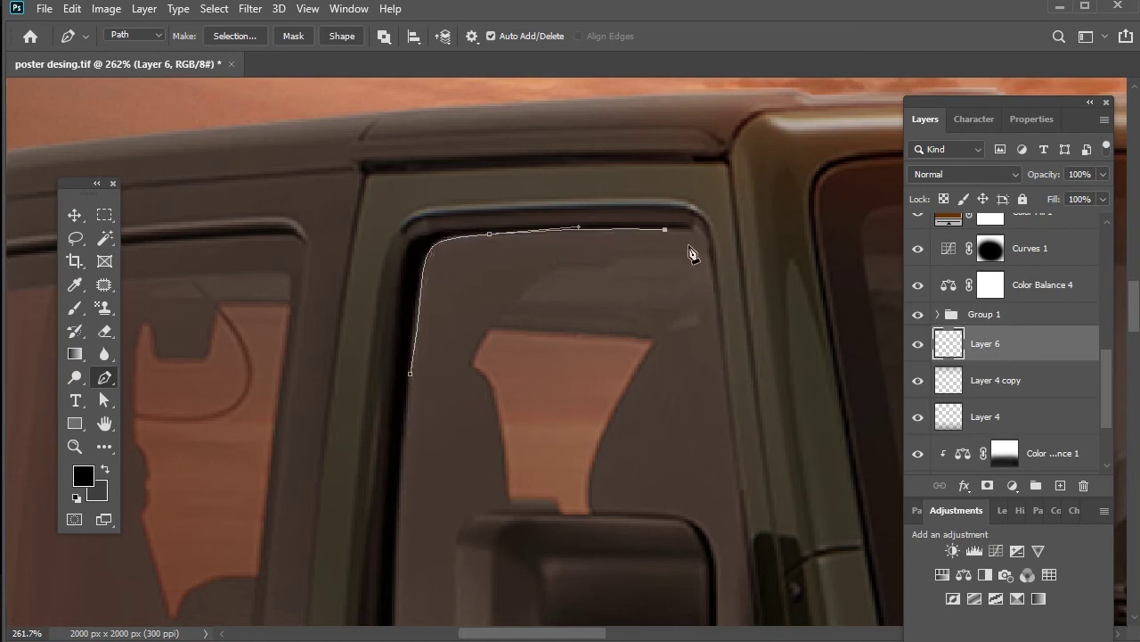
{"action": "left_click_drag", "start_coordinate": [723, 431], "coordinate": [727, 420]}
{"action": "scroll", "coordinate": [748, 482], "scroll_direction": "down", "scroll_amount": 4}
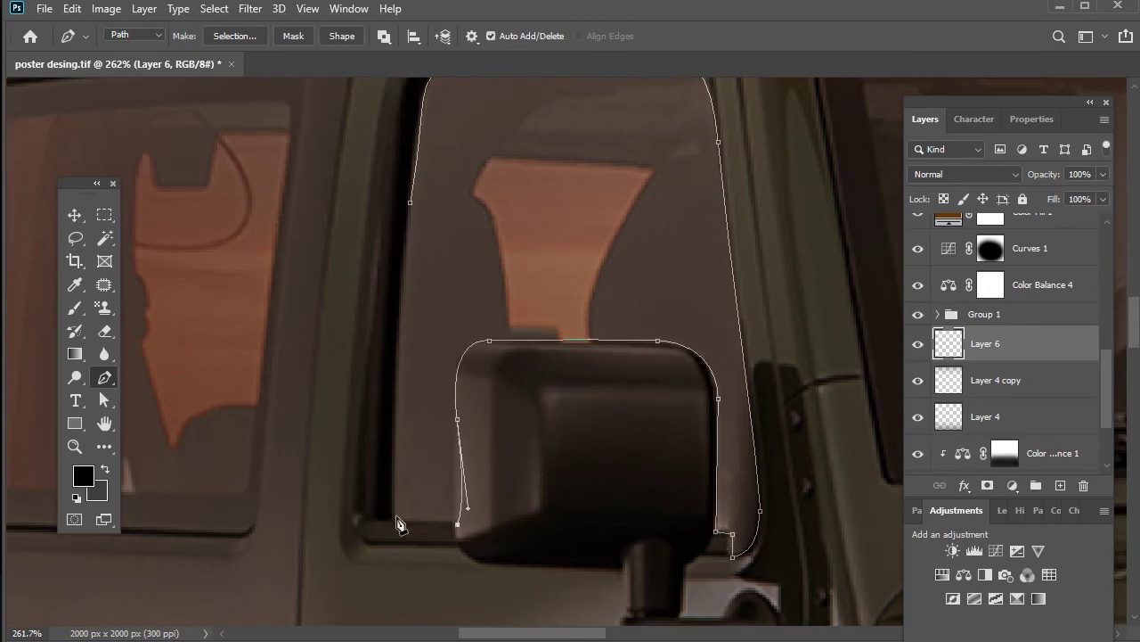
{"action": "key", "text": "plus"}
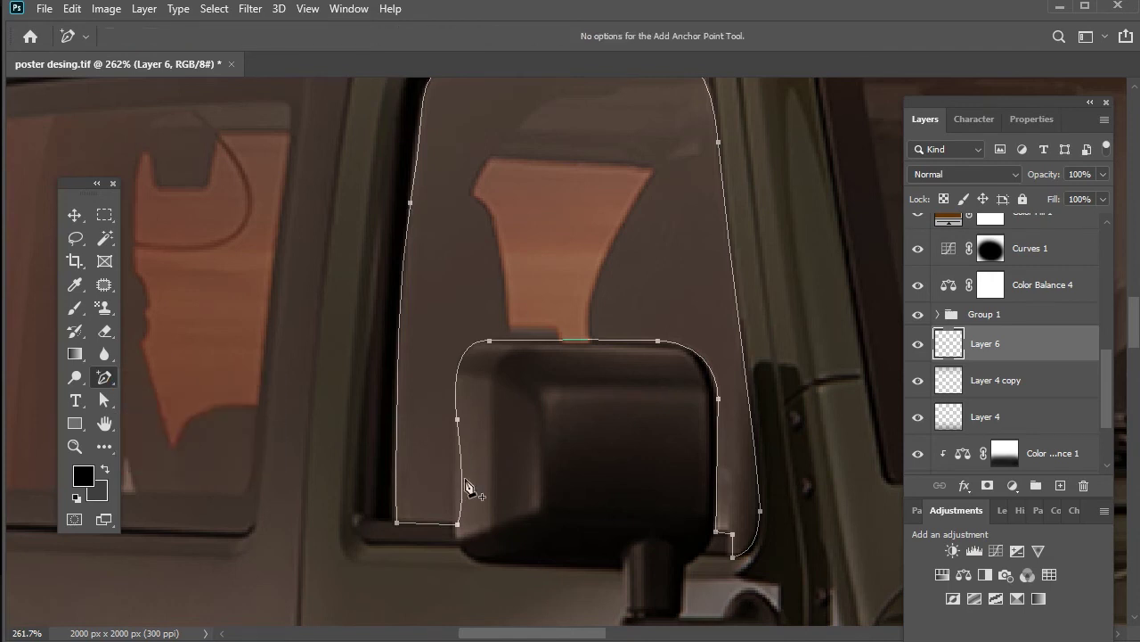
Refine the path's curve around the side mirror's upper corner and turn the path into a selection
{"action": "left_click", "coordinate": [460, 333]}
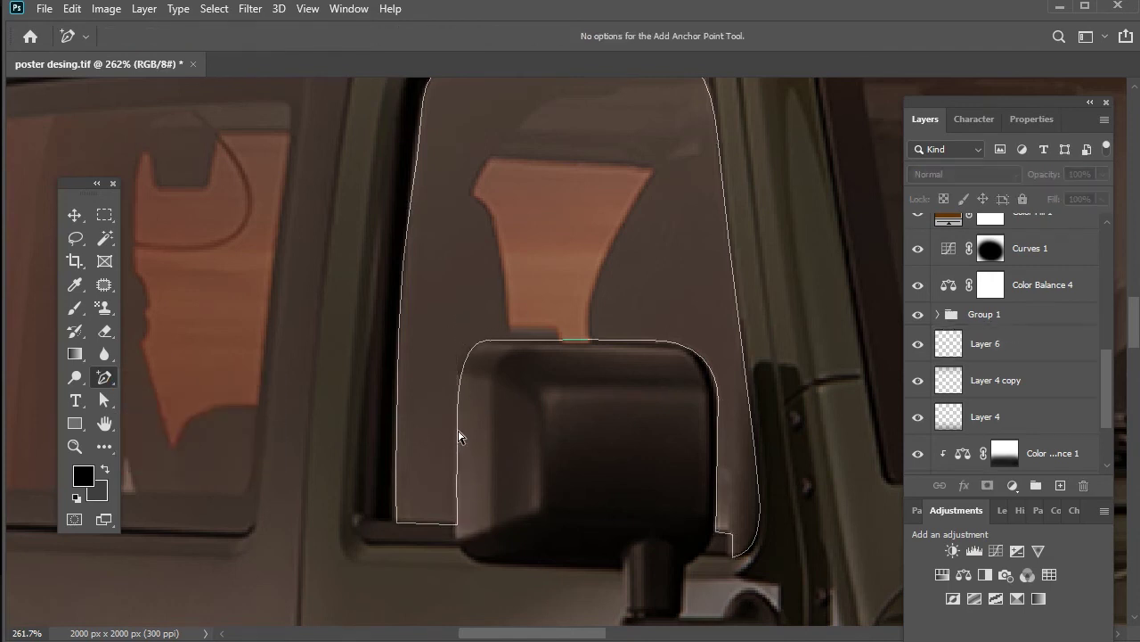
{"action": "left_click_drag", "start_coordinate": [460, 308], "coordinate": [453, 315]}
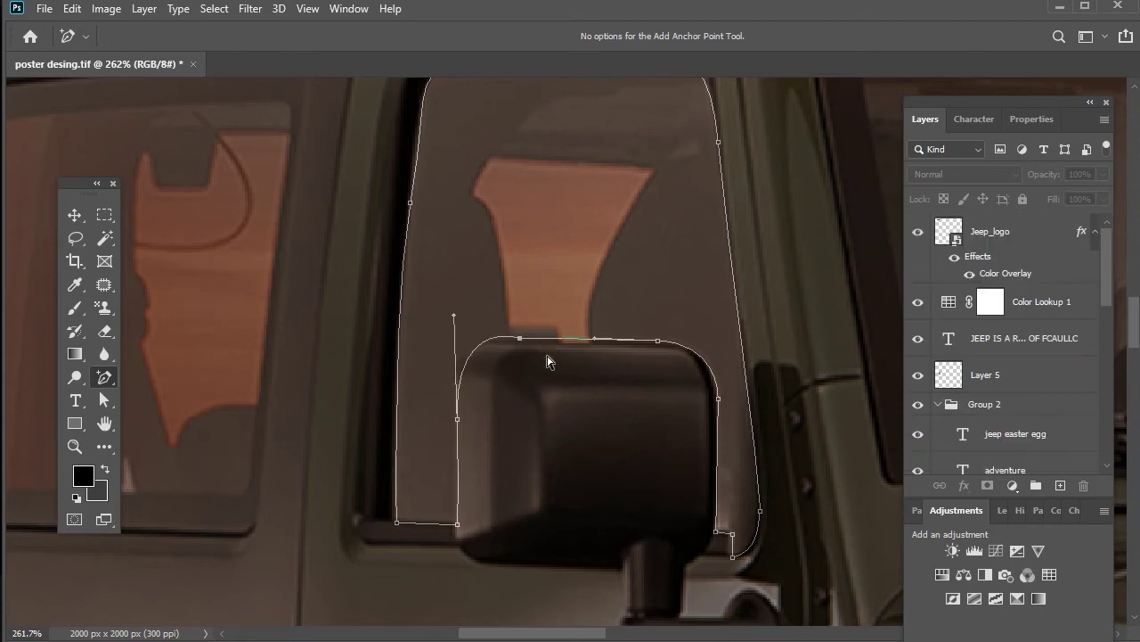
{"action": "scroll", "coordinate": [736, 420], "scroll_direction": "down", "scroll_amount": 3}
{"action": "key", "text": "ctrl+Return"}
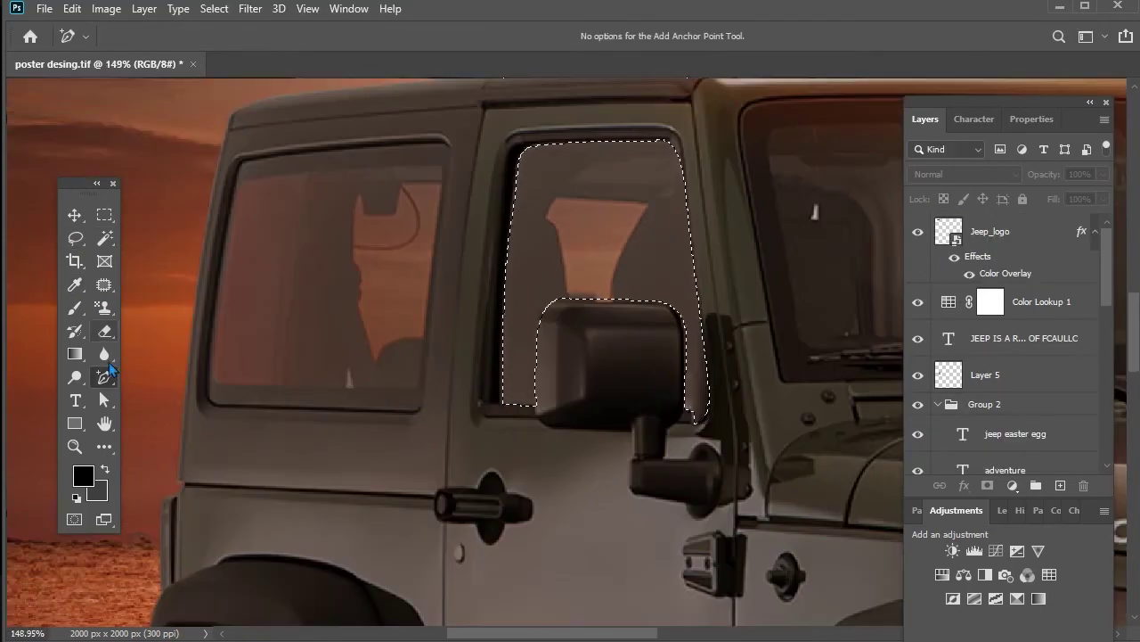
Make Layer 6 the active layer and ready the Gradient tool for the front door window selection
{"action": "key", "text": "g"}
{"action": "scroll", "coordinate": [1016, 377], "scroll_direction": "down", "scroll_amount": 5}
{"action": "left_click", "coordinate": [980, 432]}
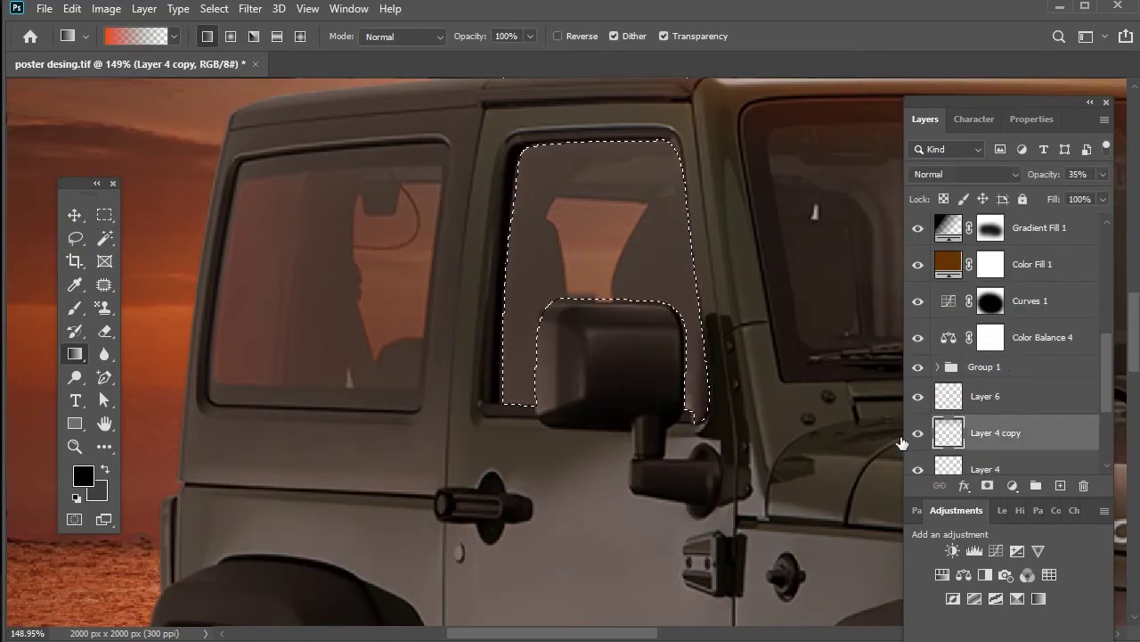
{"action": "scroll", "coordinate": [988, 443], "scroll_direction": "down", "scroll_amount": 3}
{"action": "scroll", "coordinate": [988, 436], "scroll_direction": "up", "scroll_amount": 3}
{"action": "left_click", "coordinate": [978, 379]}
{"action": "scroll", "coordinate": [923, 356], "scroll_direction": "up", "scroll_amount": 5}
{"action": "scroll", "coordinate": [1003, 372], "scroll_direction": "down", "scroll_amount": 4}
{"action": "scroll", "coordinate": [1005, 370], "scroll_direction": "down", "scroll_amount": 4}
{"action": "scroll", "coordinate": [1005, 365], "scroll_direction": "up", "scroll_amount": 2}
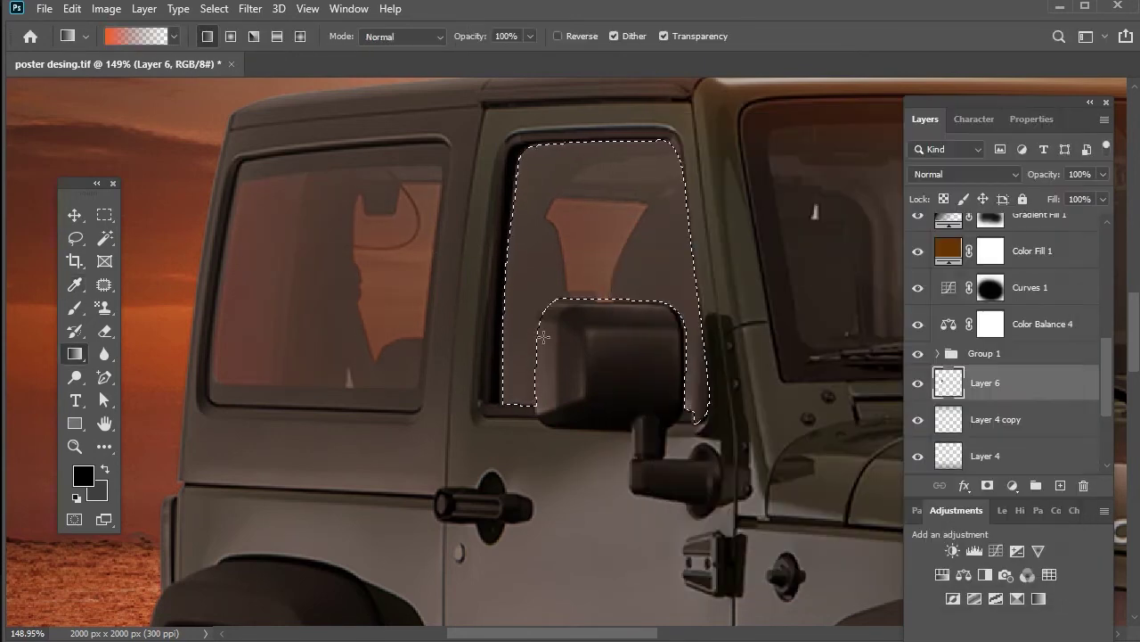
Move Layer 6 above Group 1 and fill the front door window selection with the orange-to-transparent gradient
{"action": "left_click_drag", "start_coordinate": [408, 269], "coordinate": [625, 272]}
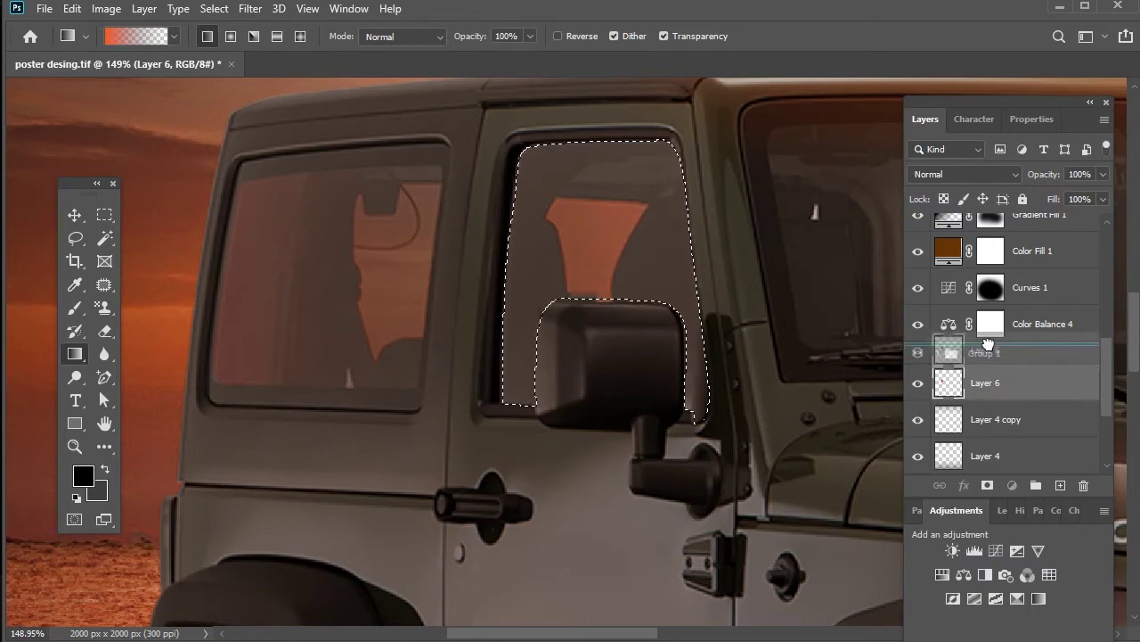
{"action": "left_click_drag", "start_coordinate": [1038, 396], "coordinate": [1023, 349]}
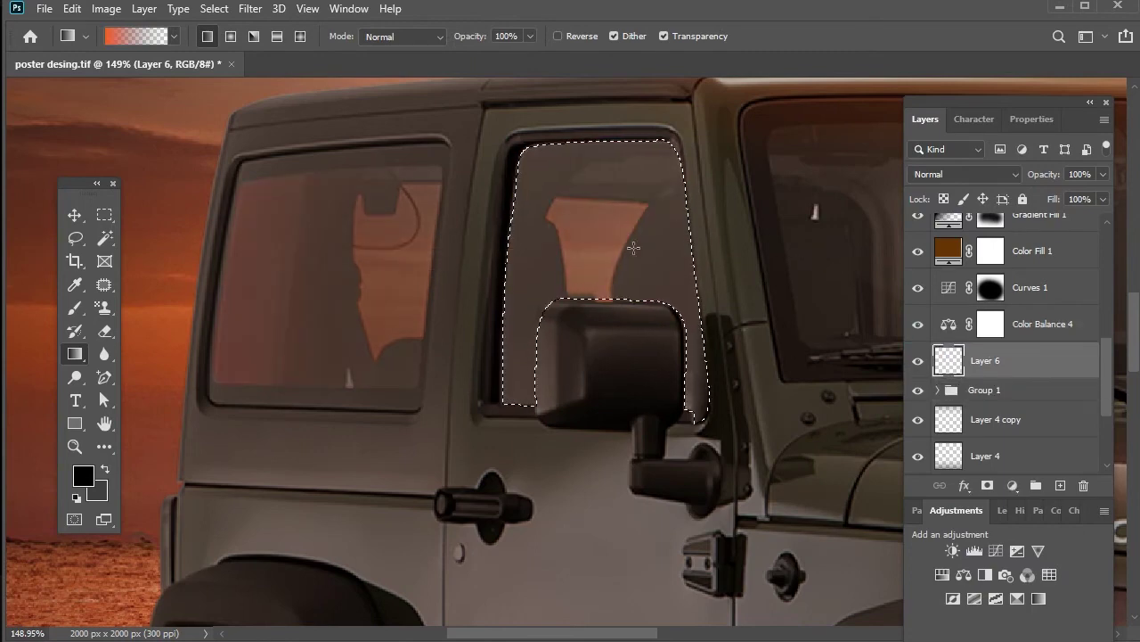
{"action": "left_click_drag", "start_coordinate": [866, 232], "coordinate": [896, 226]}
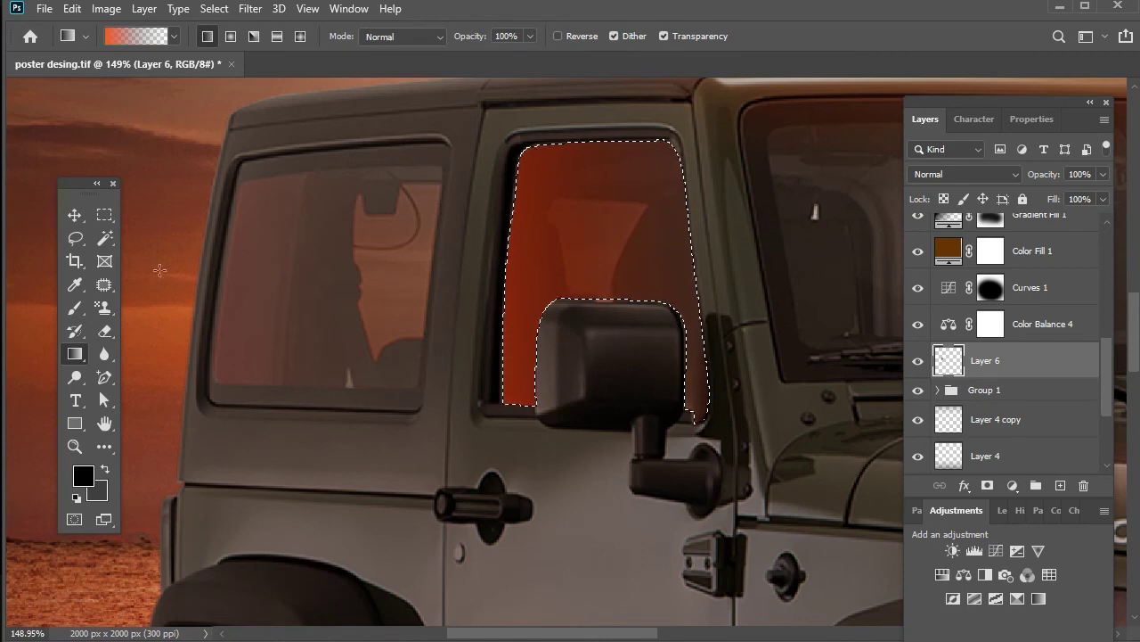
{"action": "left_click", "coordinate": [104, 215]}
{"action": "left_click", "coordinate": [337, 237]}
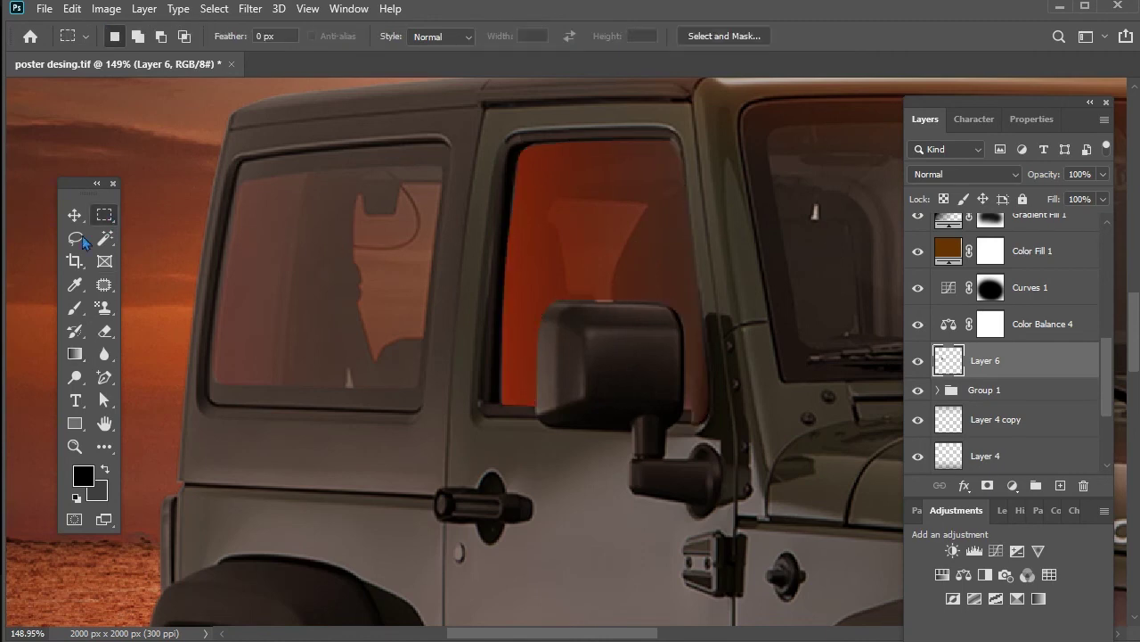
Set Layer 6's blend mode to Soft Light and its opacity to 32%
{"action": "left_click", "coordinate": [75, 215]}
{"action": "left_click", "coordinate": [998, 174]}
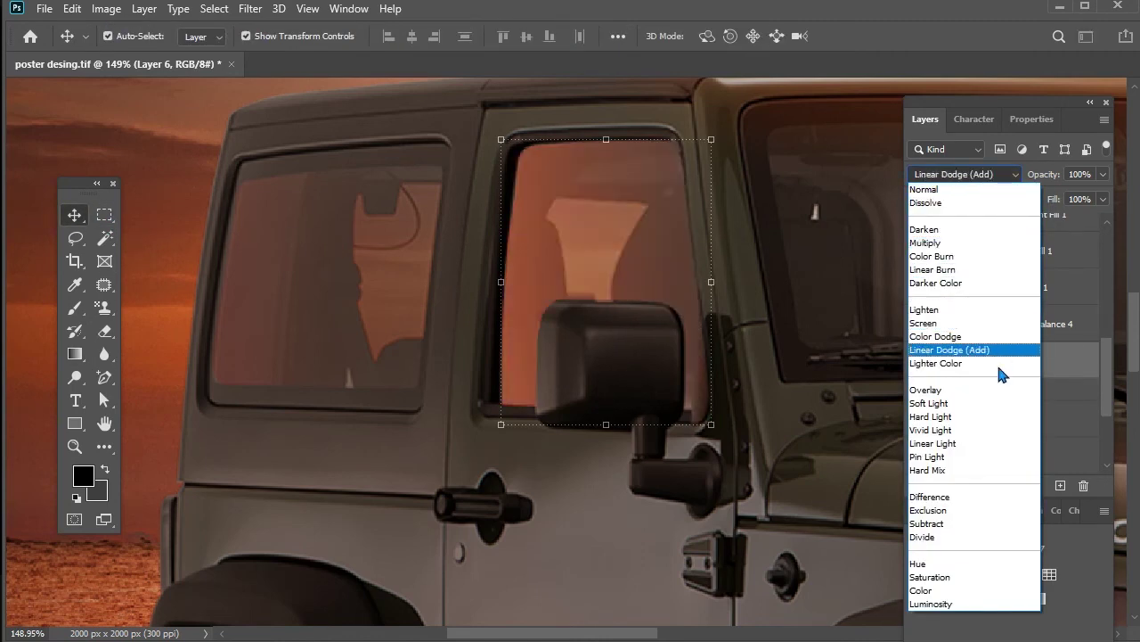
{"action": "left_click", "coordinate": [995, 407]}
{"action": "left_click", "coordinate": [1103, 173]}
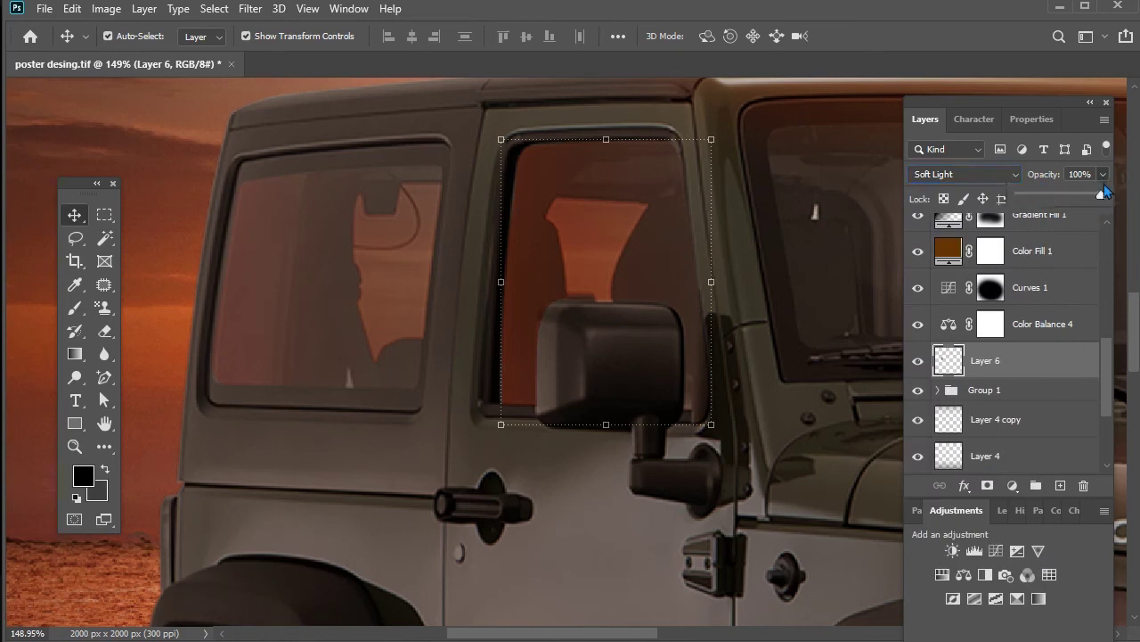
{"action": "left_click_drag", "start_coordinate": [1066, 203], "coordinate": [1061, 204]}
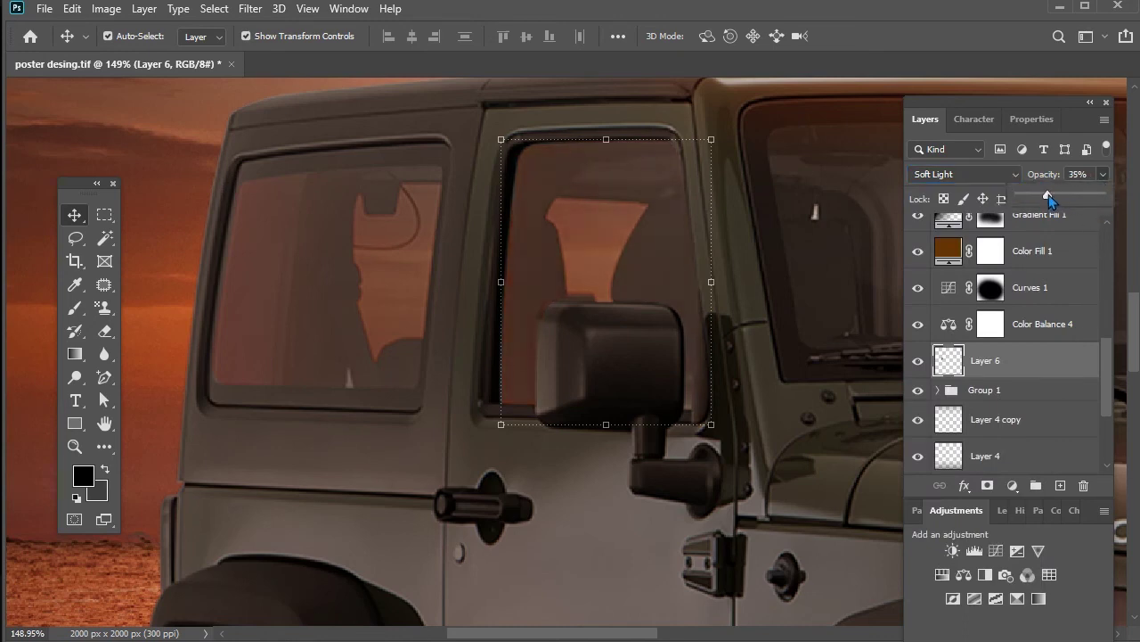
{"action": "left_click", "coordinate": [733, 321]}
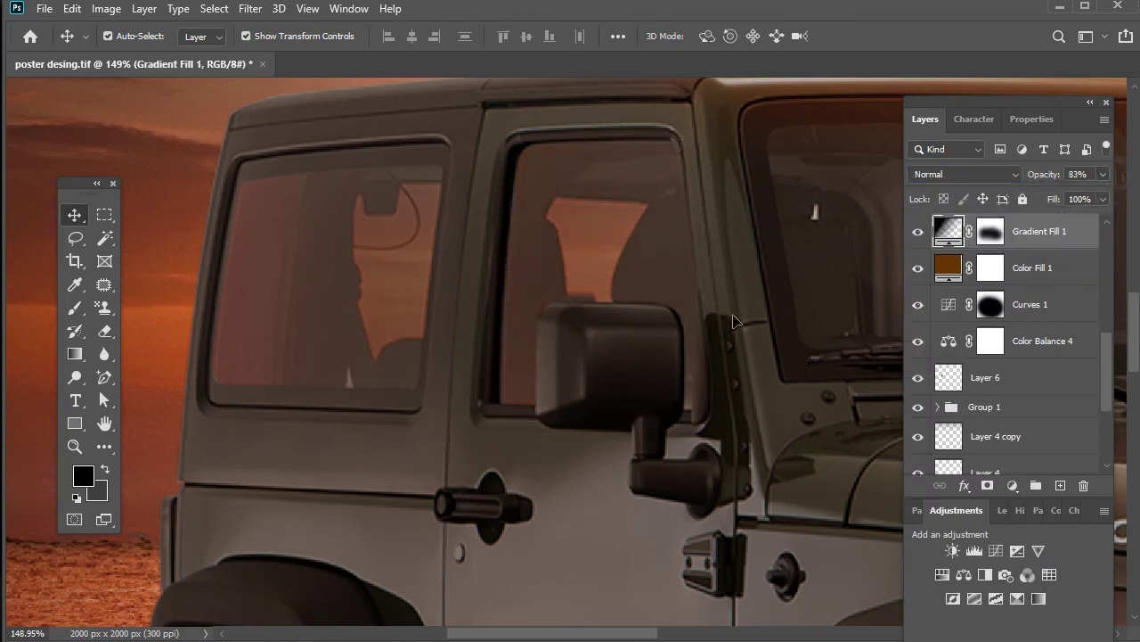
Check the tinted windows against the whole jeep and reselect Layer 6
{"action": "scroll", "coordinate": [695, 343], "scroll_direction": "up", "scroll_amount": 4}
{"action": "scroll", "coordinate": [659, 326], "scroll_direction": "down", "scroll_amount": 6}
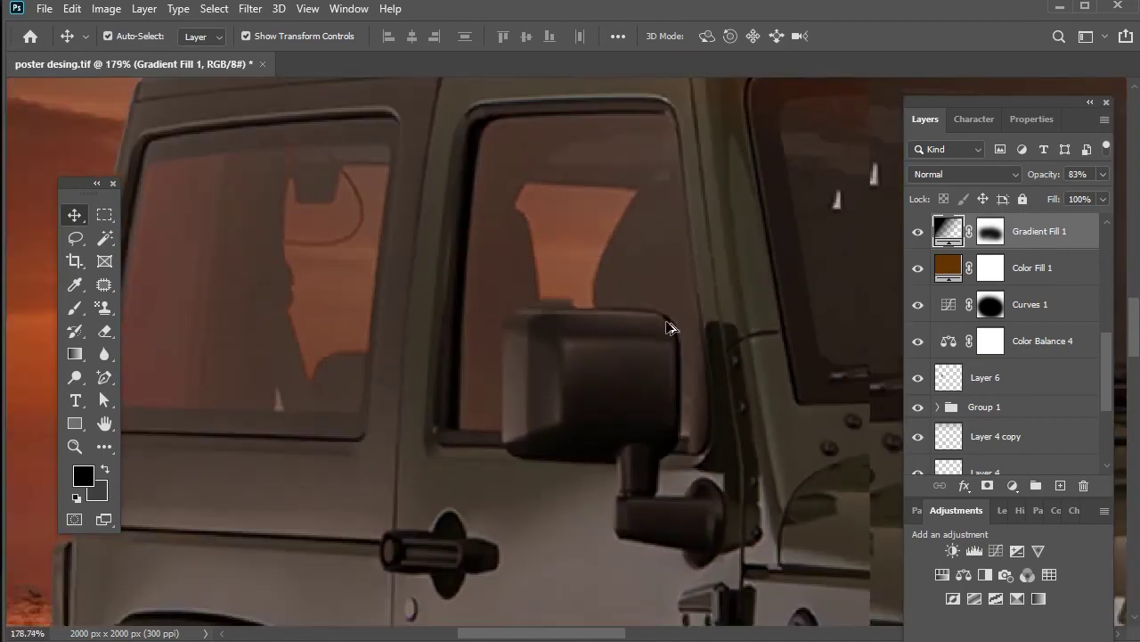
{"action": "scroll", "coordinate": [670, 327], "scroll_direction": "down", "scroll_amount": 4}
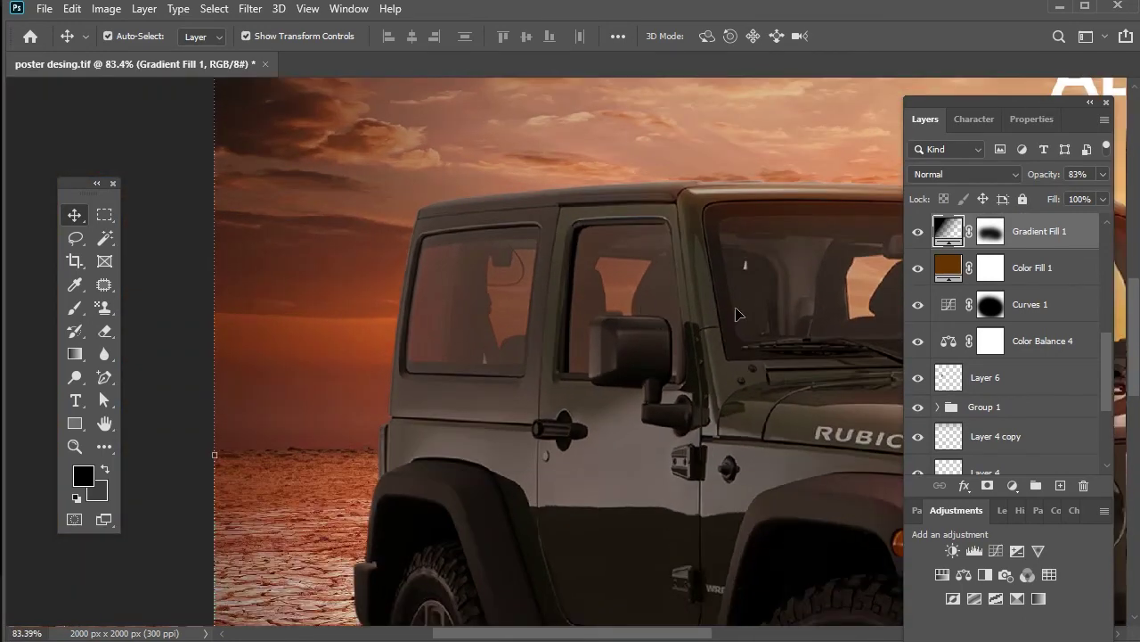
{"action": "scroll", "coordinate": [994, 307], "scroll_direction": "down", "scroll_amount": 3}
{"action": "scroll", "coordinate": [1013, 322], "scroll_direction": "up", "scroll_amount": 2}
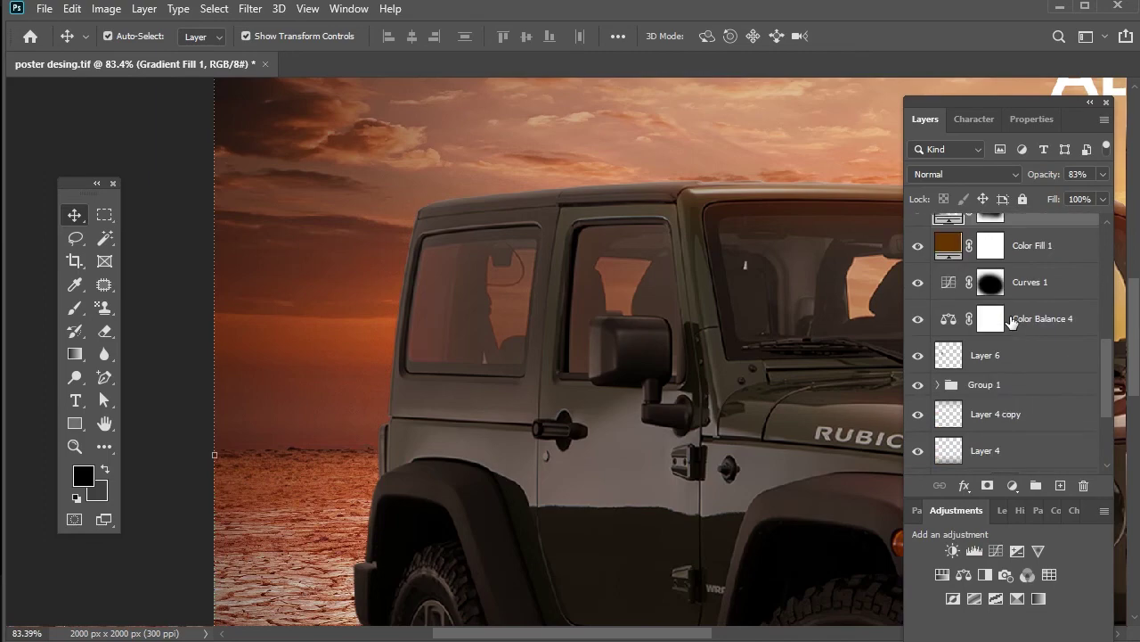
{"action": "left_click", "coordinate": [1004, 356]}
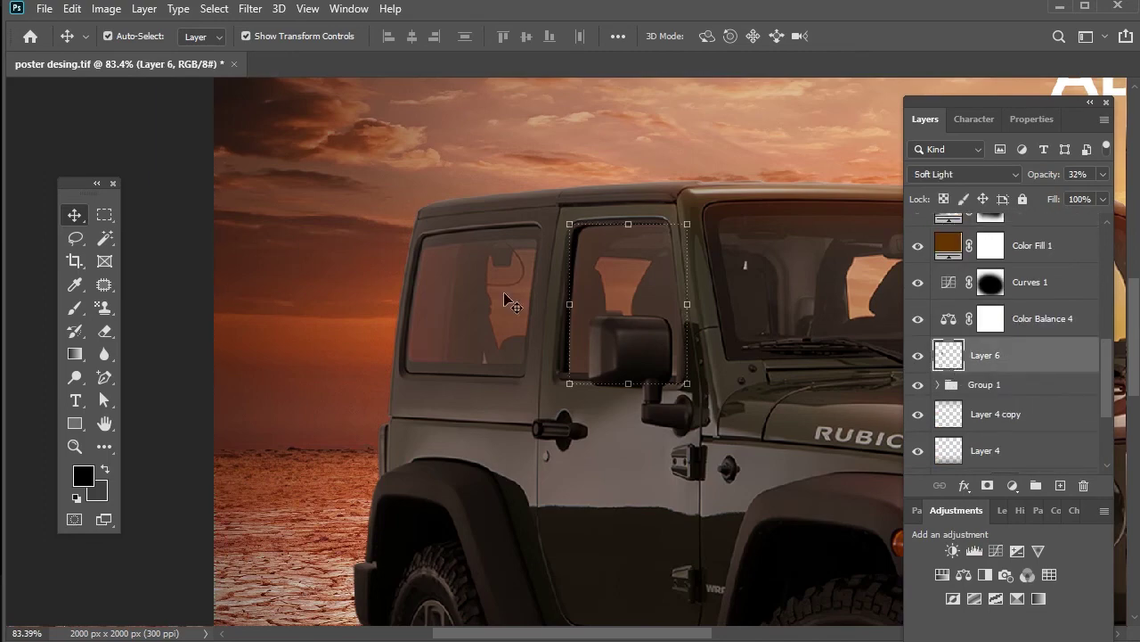